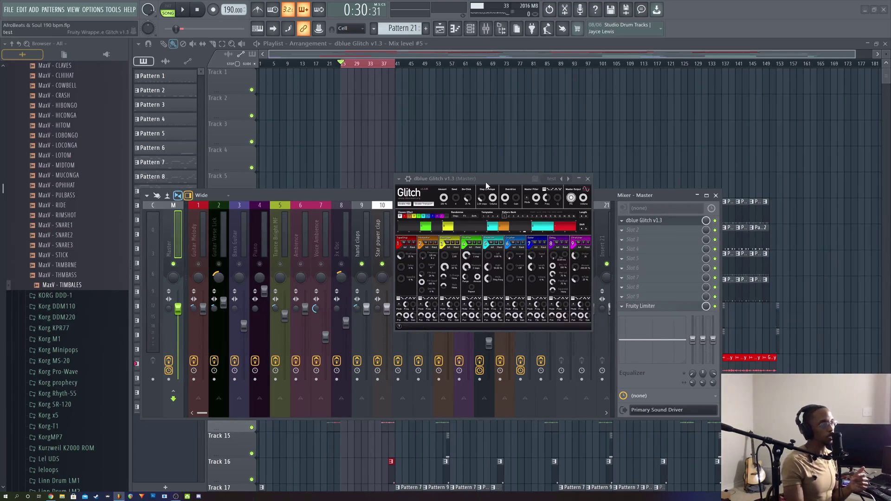
Move the dblue Glitch window over the mixer, view its wrapper Settings, then return to the editor
drag(515, 184, 461, 272)
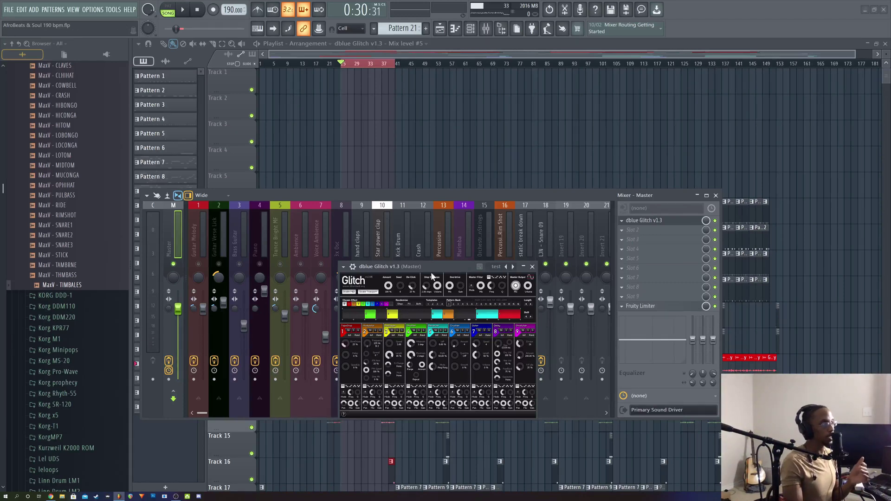
click(352, 266)
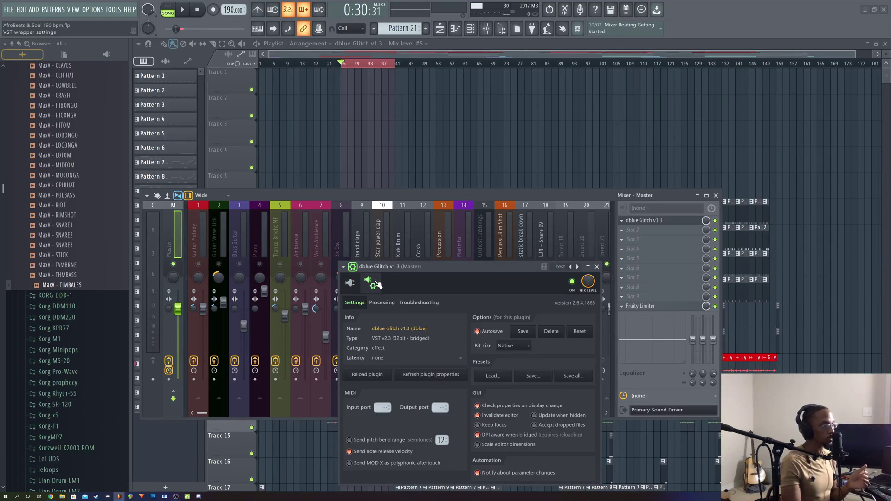
drag(385, 266, 378, 193)
click(342, 210)
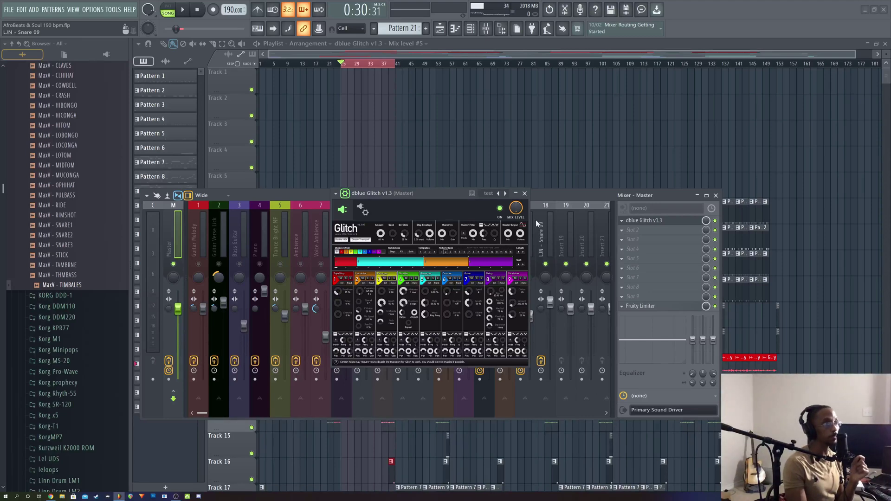
Quit FL Studio without saving, then open the Param menu of the Instrumental track's Glitch2 in REAPER
click(524, 193)
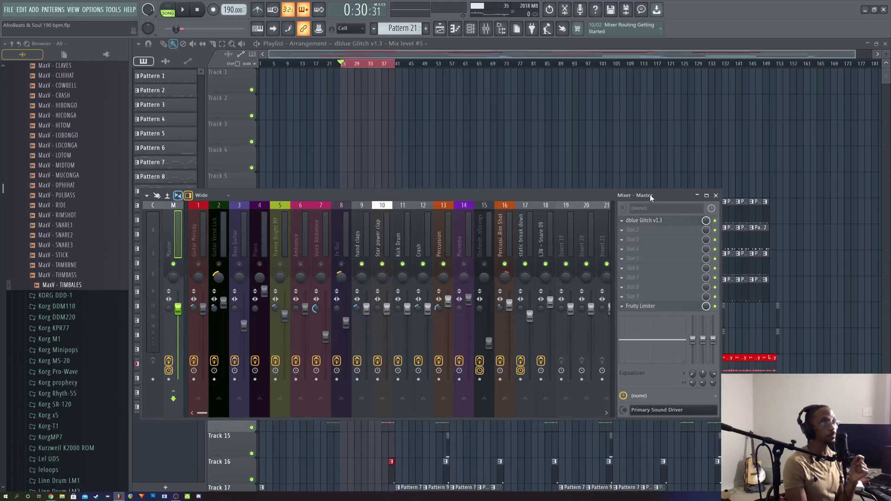
click(716, 195)
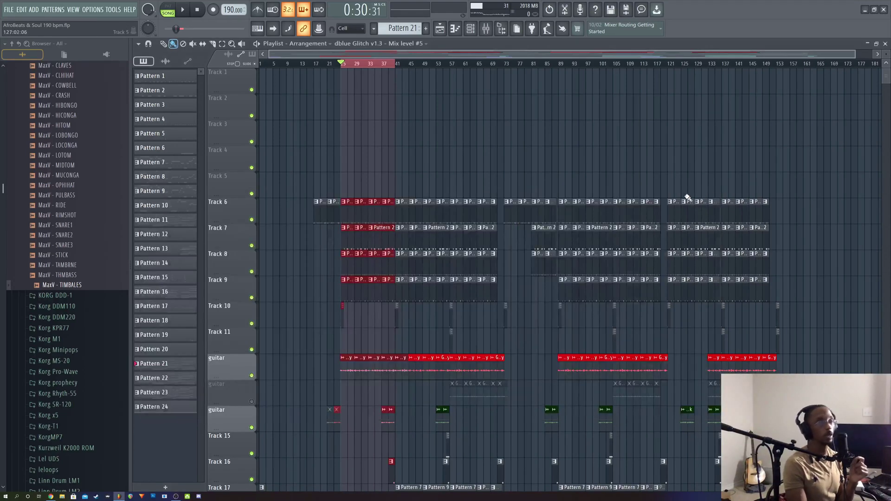
click(883, 9)
click(482, 277)
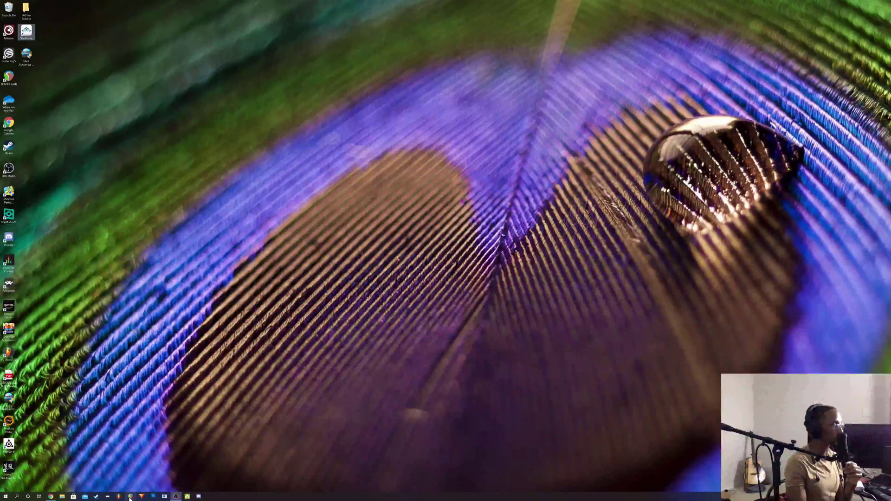
click(176, 497)
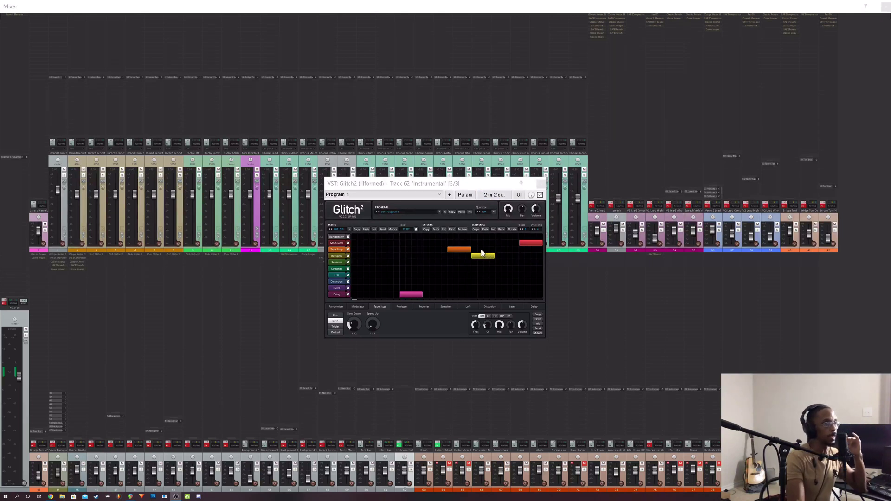
click(466, 195)
Browse reaper.fm's purchase page, viewing the $60 discounted and $225 commercial licence order forms
click(471, 185)
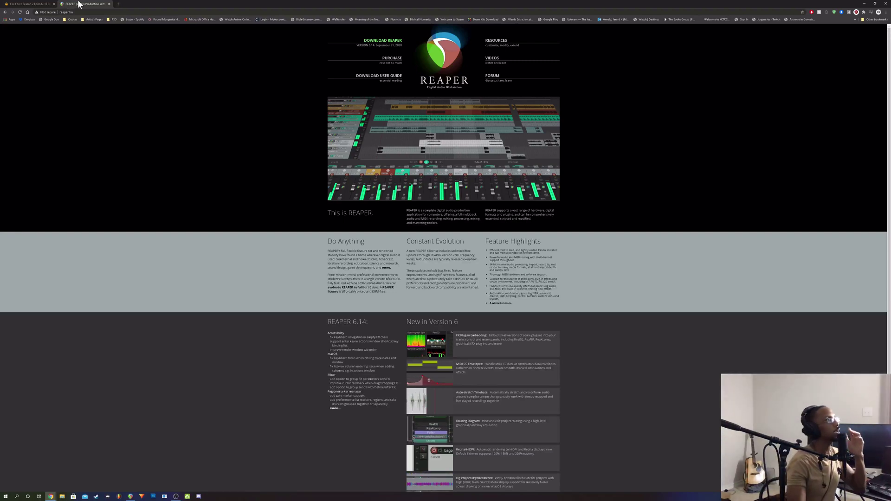
click(385, 60)
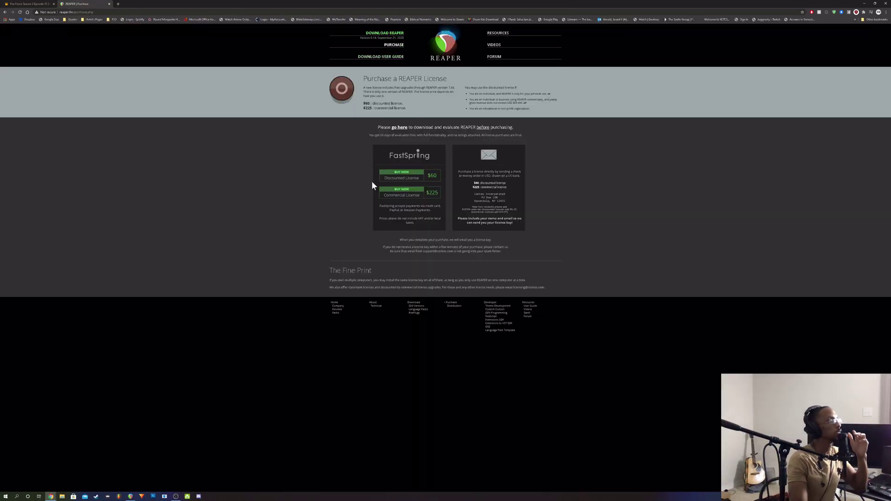
click(403, 179)
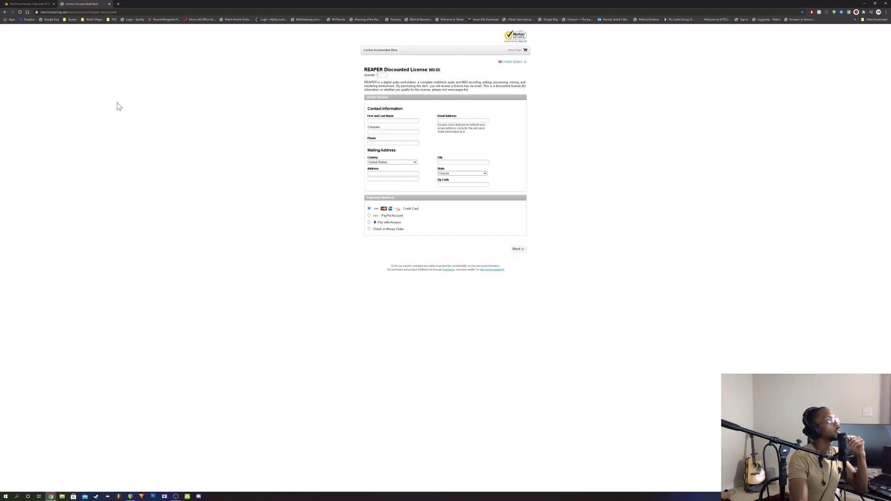
click(5, 12)
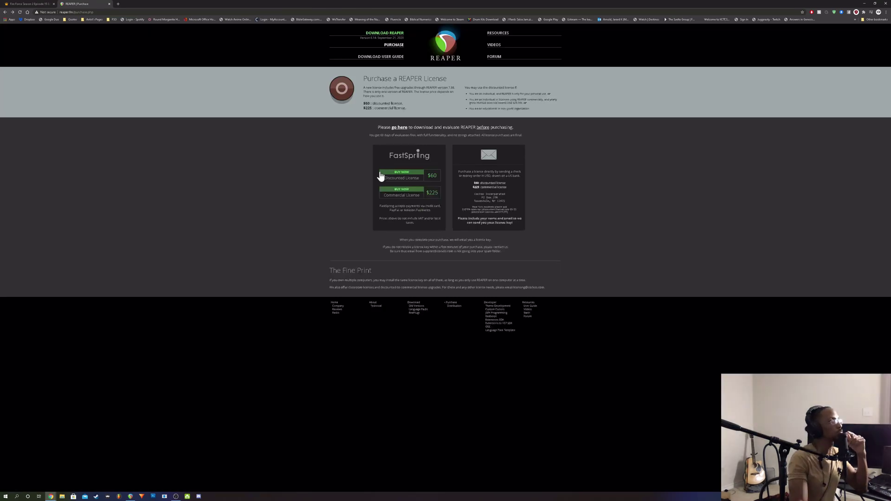
click(417, 193)
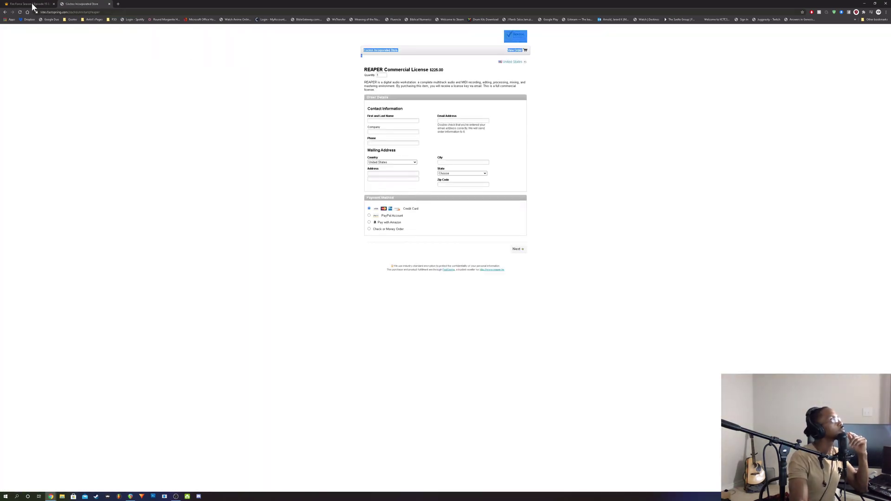
click(5, 12)
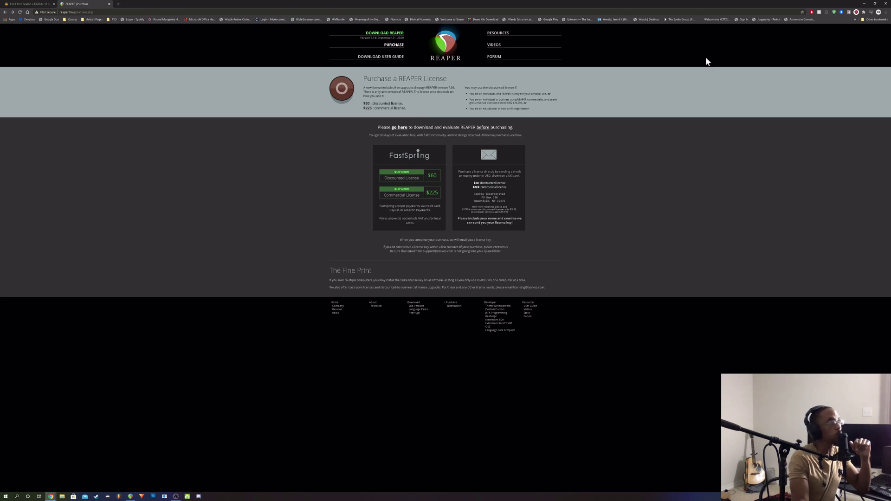
Close the reaper.fm purchase tab and the Instrumental track's Glitch2 window in REAPER
click(109, 4)
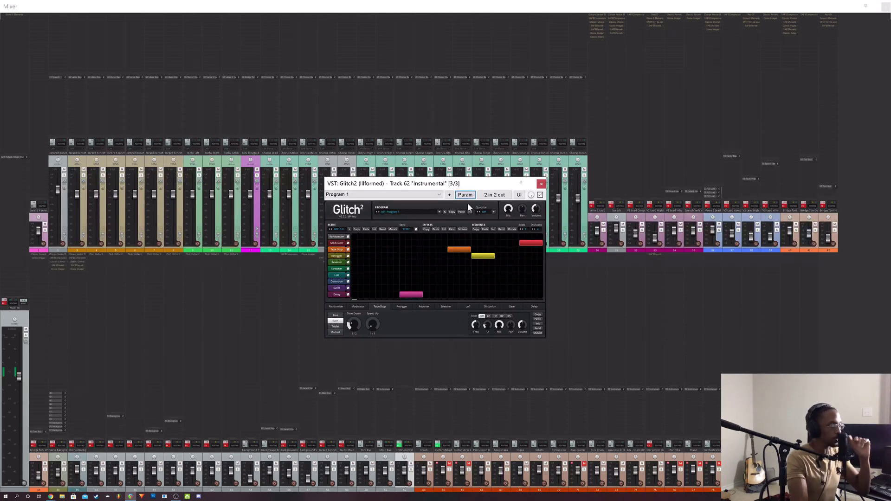
click(541, 183)
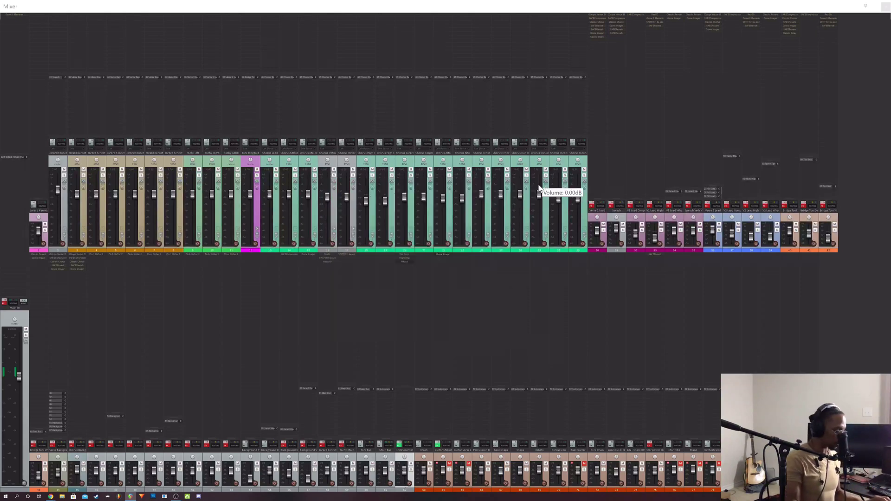
key(ctrl+m)
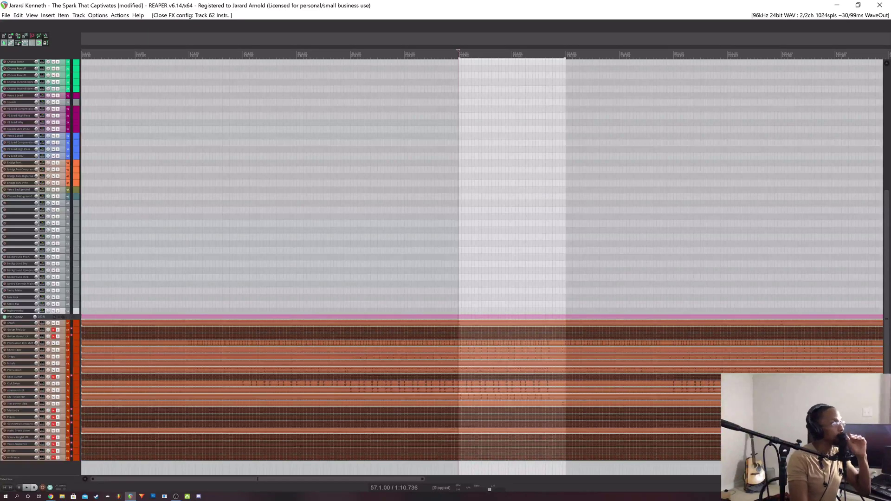
scroll(288, 479, down, 3)
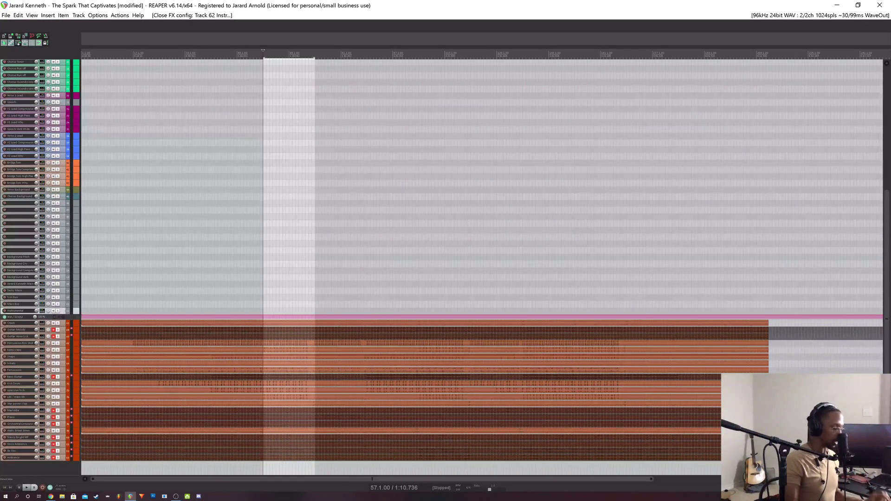
key(ctrl+m)
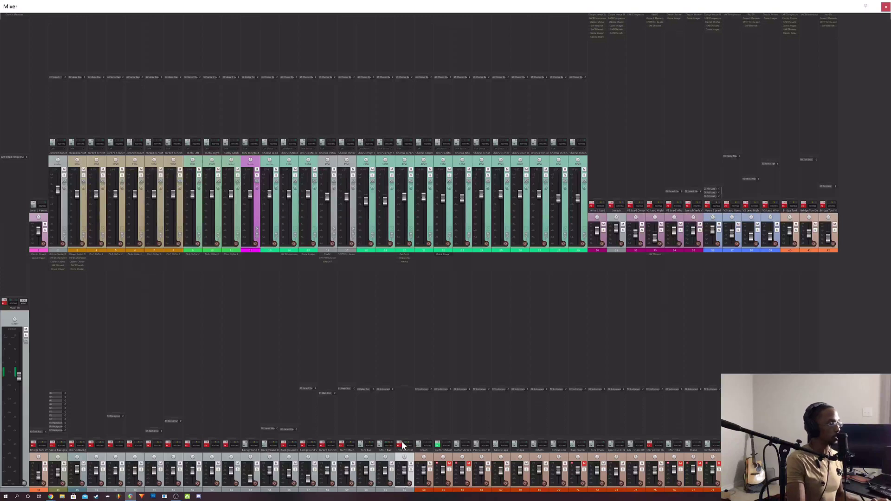
key(space)
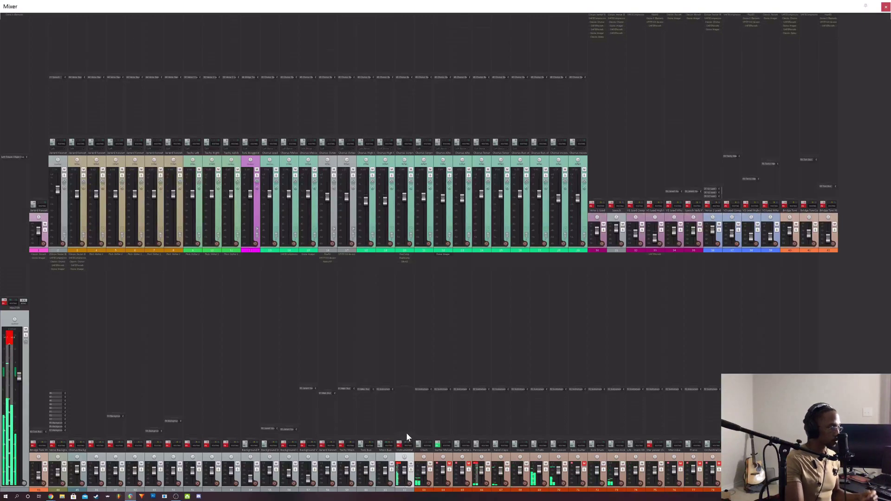
key(space)
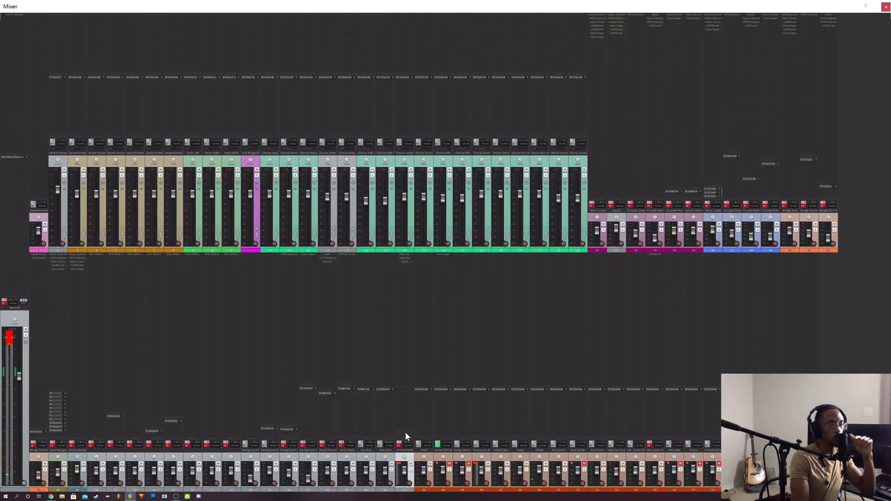
Reopen the Instrumental track's Glitch2 and choose the Glitch Test 2 program from its Param menu
click(400, 443)
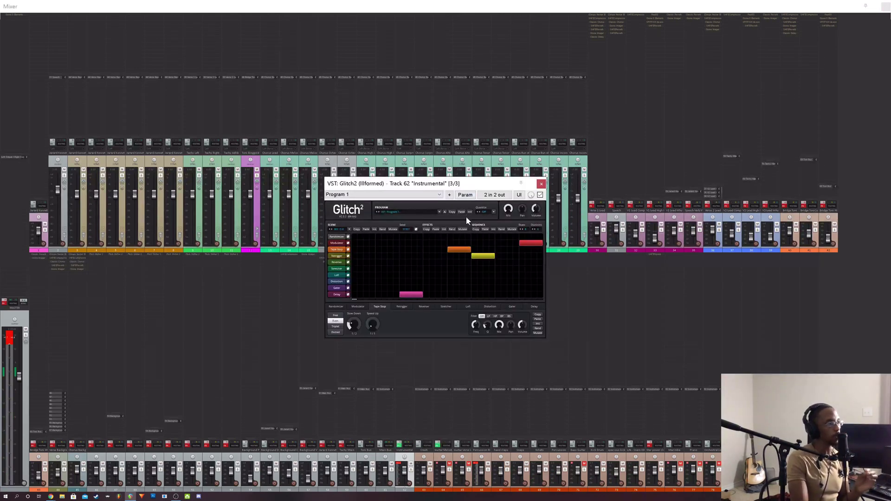
click(465, 195)
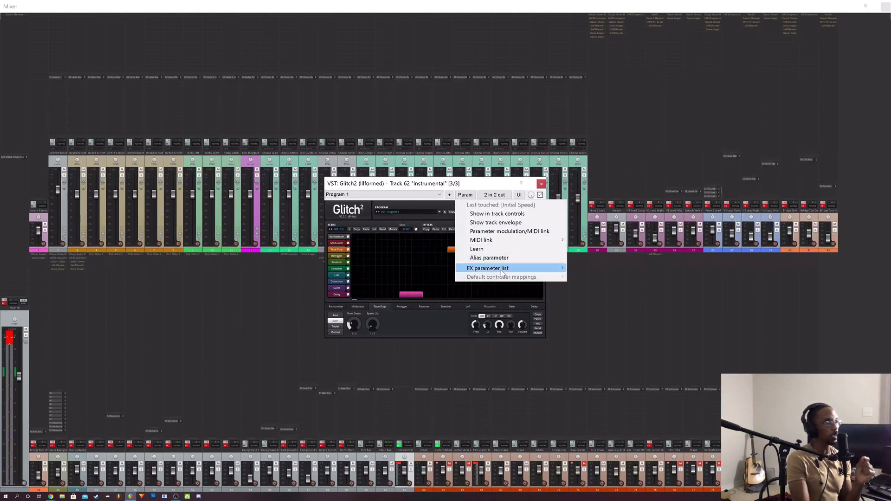
mouse_move(500, 270)
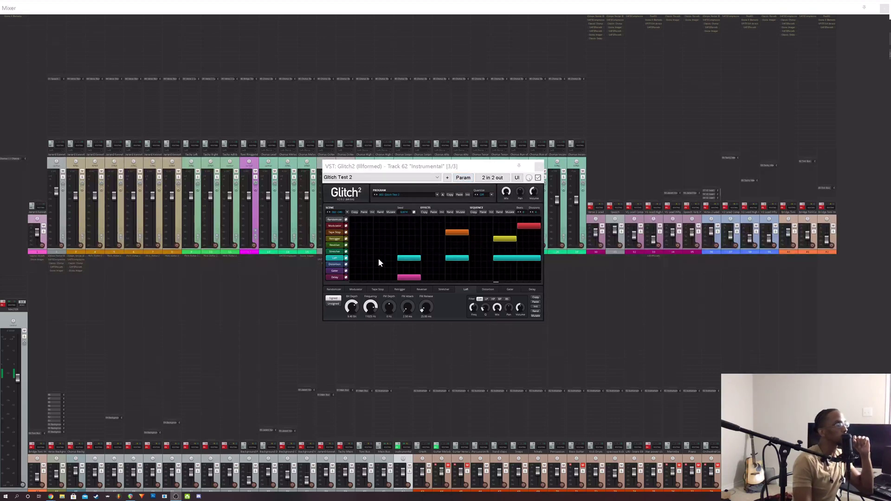
Show a track envelope for Glitch2's Lofi Mix parameter through the FX parameter list
click(462, 178)
mouse_move(517, 255)
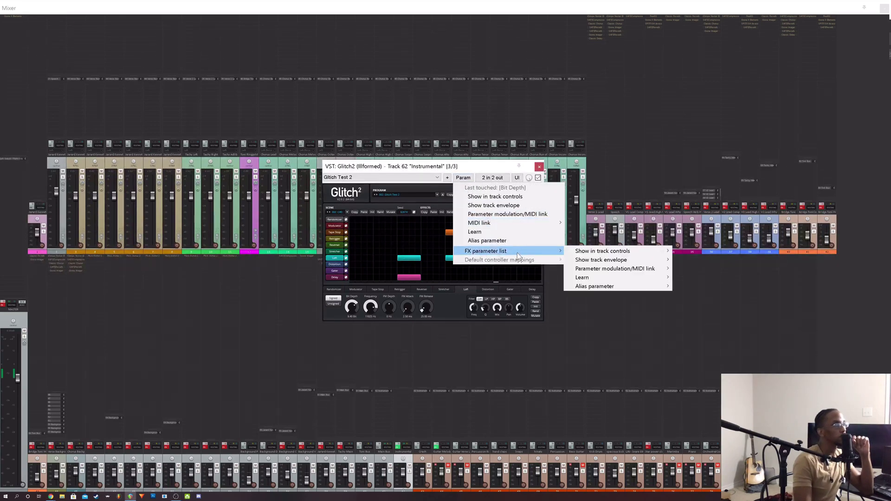
mouse_move(613, 263)
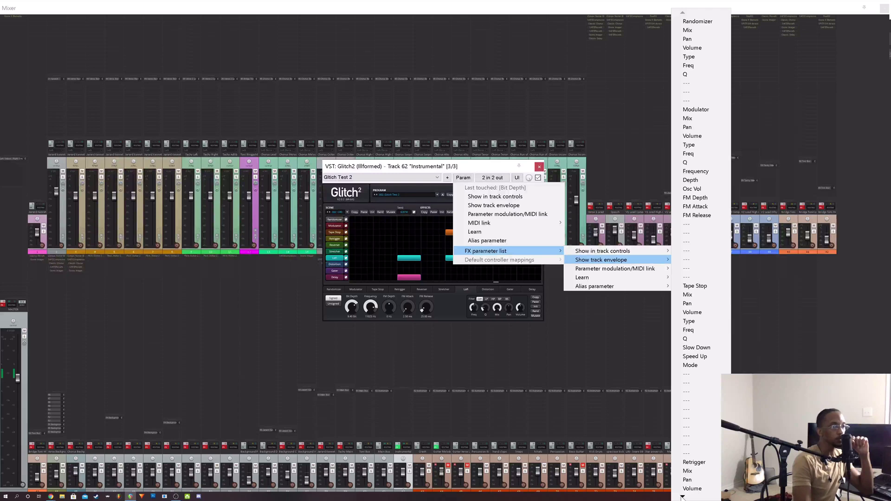
mouse_move(682, 498)
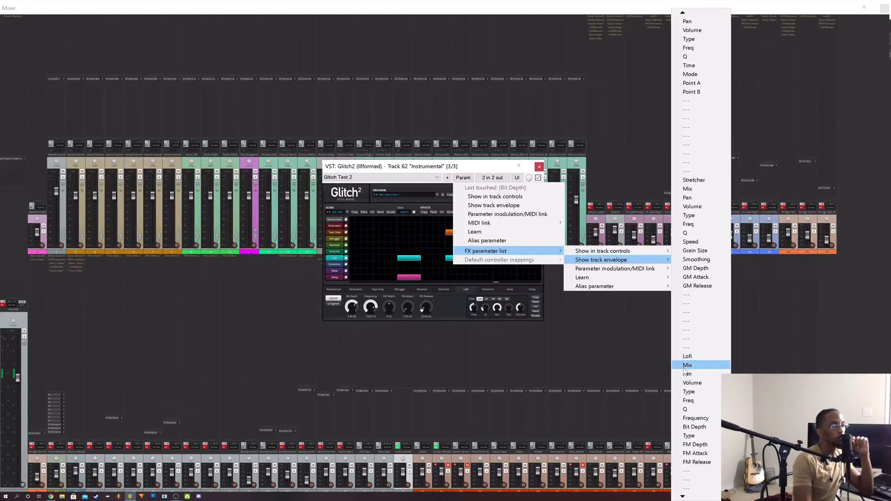
click(685, 367)
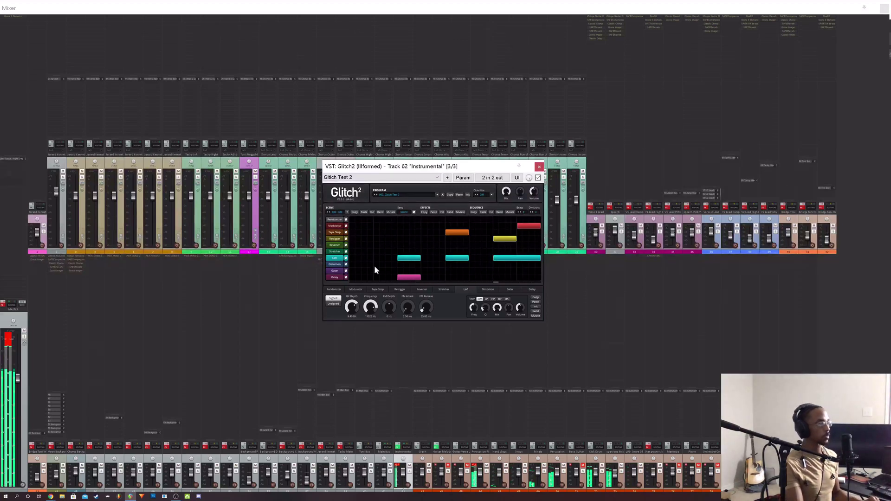
Close Glitch2 and the mixer and stop playback to reveal the automation lanes
click(539, 166)
key(ctrl+m)
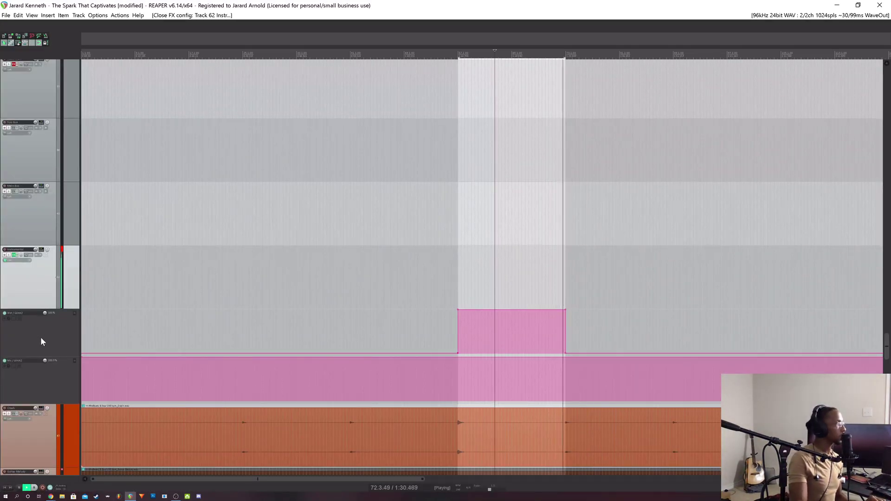
key(space)
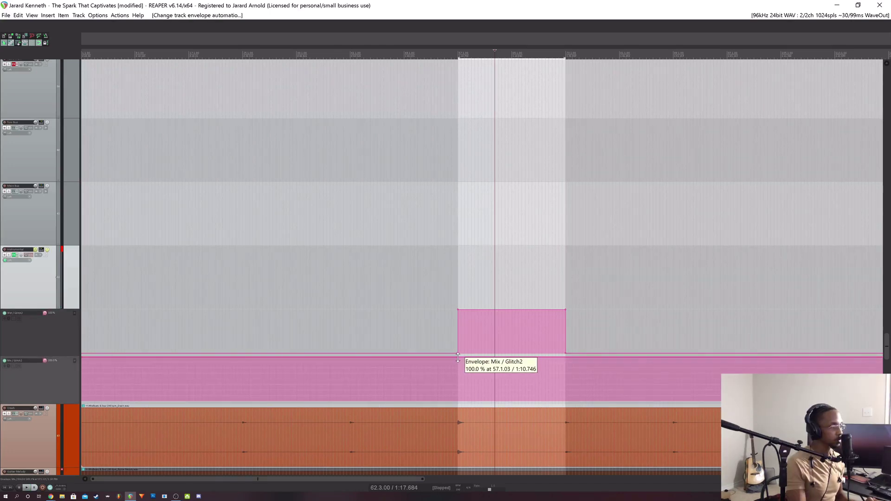
Create a new point on the Glitch2 Mix envelope from its right-click menu
right_click(458, 356)
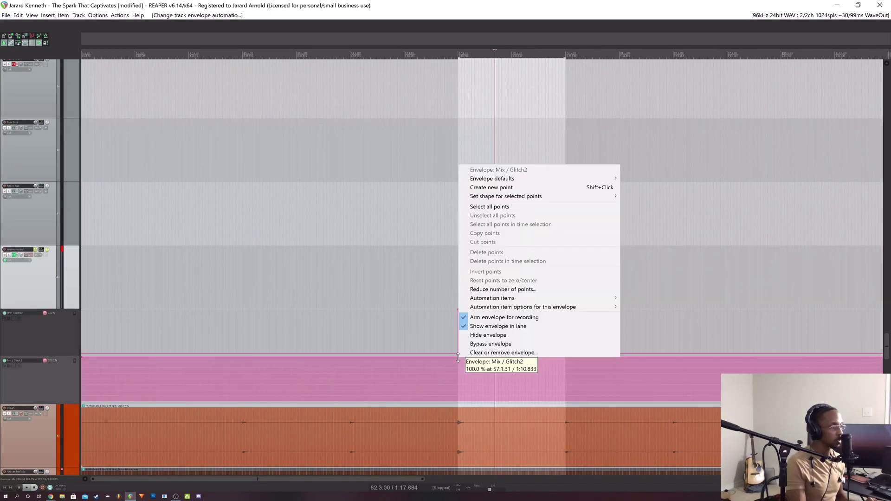
click(476, 187)
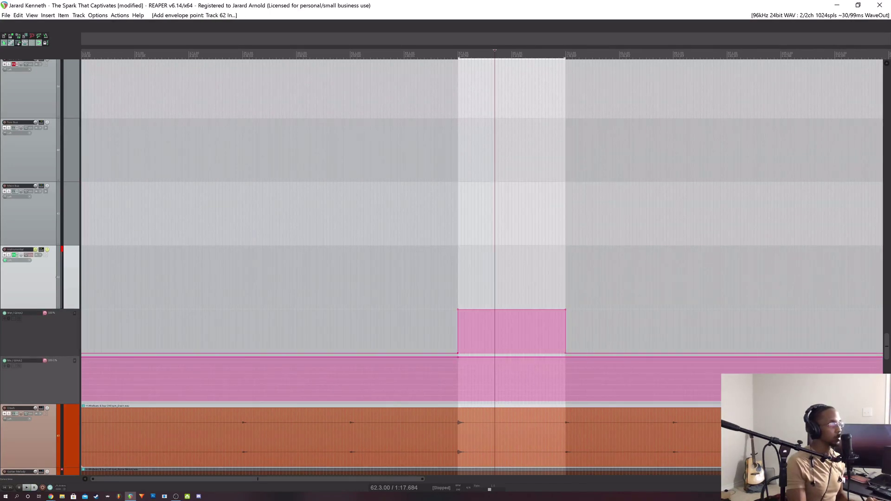
right_click(455, 358)
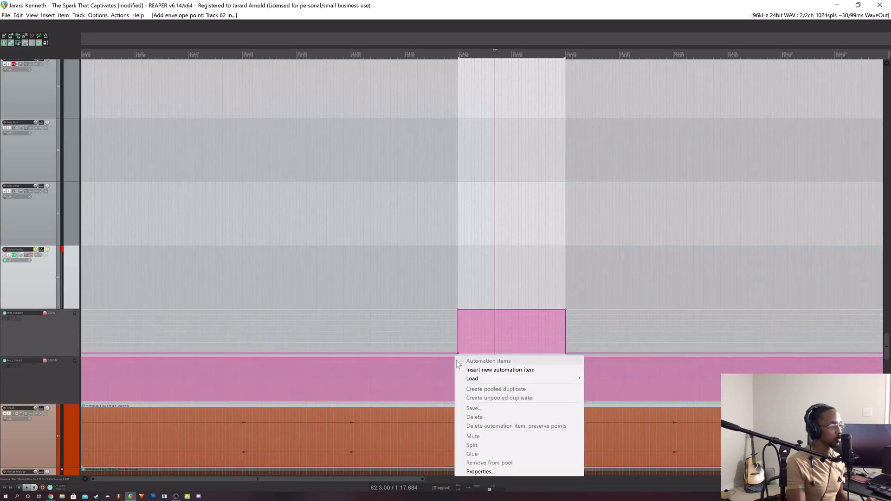
key(super+d)
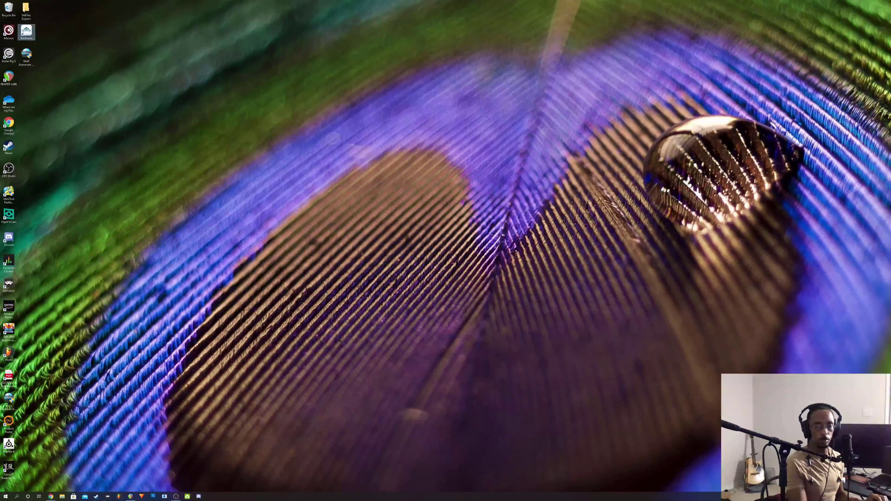
key(super+d)
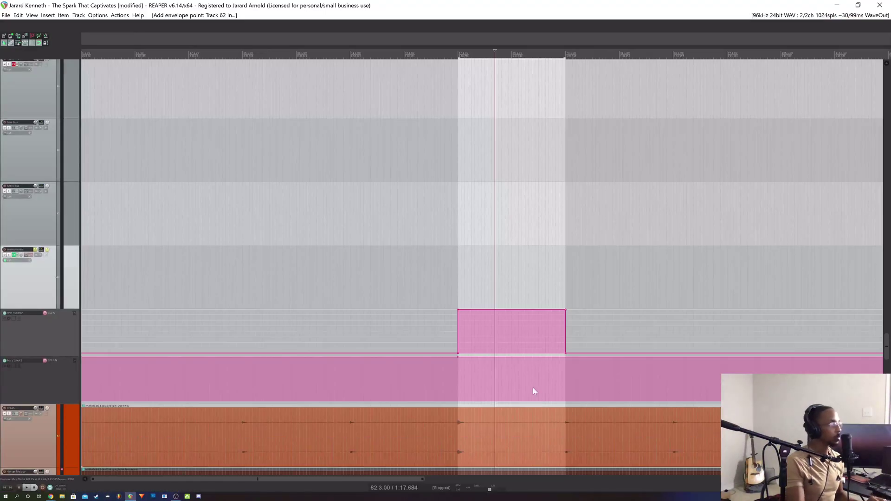
Add a point at the selection start and pull the Mix envelope before it down to zero
right_click(455, 356)
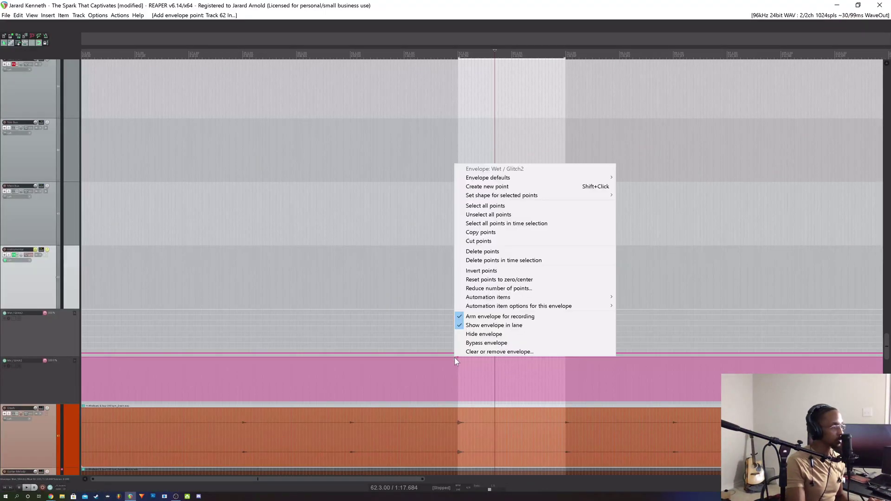
click(492, 188)
drag(457, 356, 458, 447)
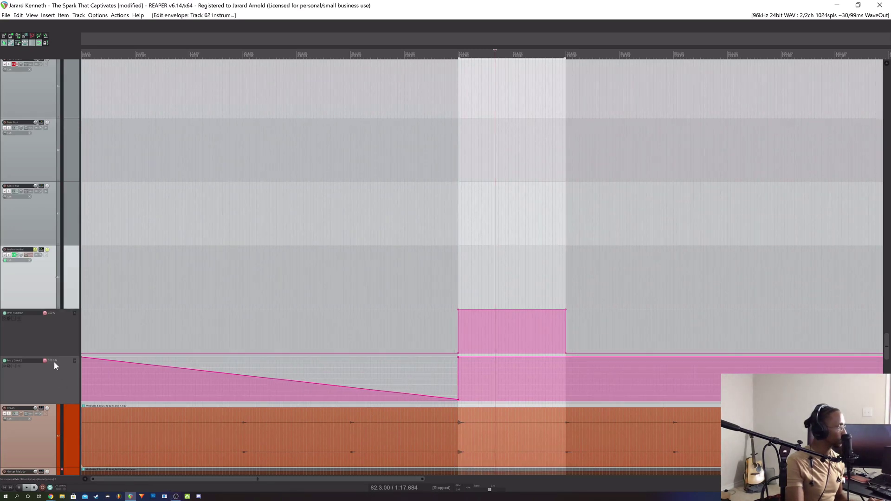
drag(78, 359, 73, 437)
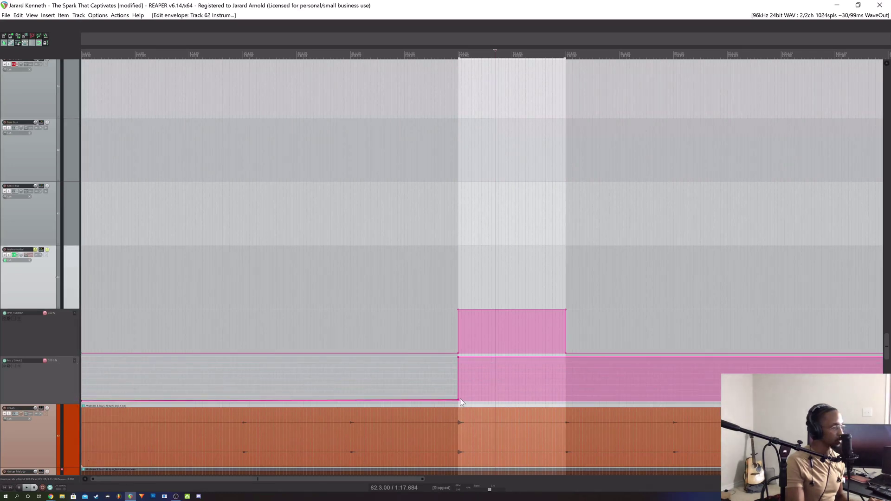
drag(458, 403, 459, 404)
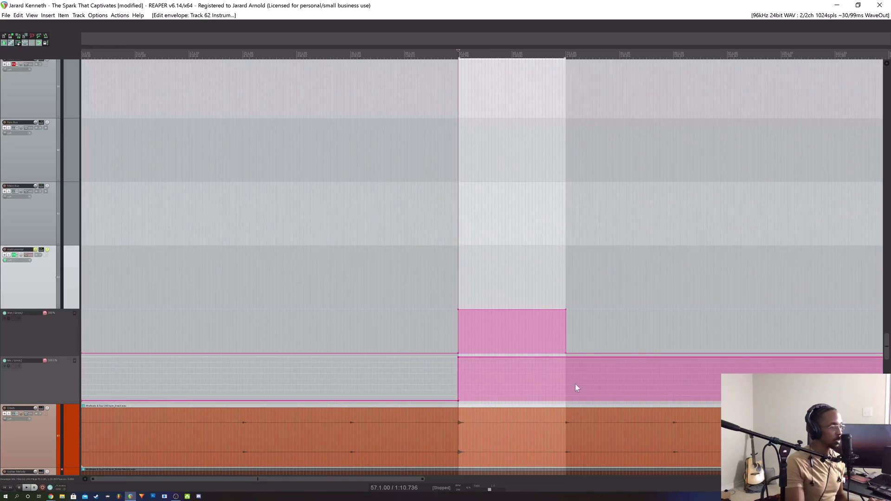
Add points at the selection end, drop the envelope after it to zero, and undo stray recorded points
right_click(565, 357)
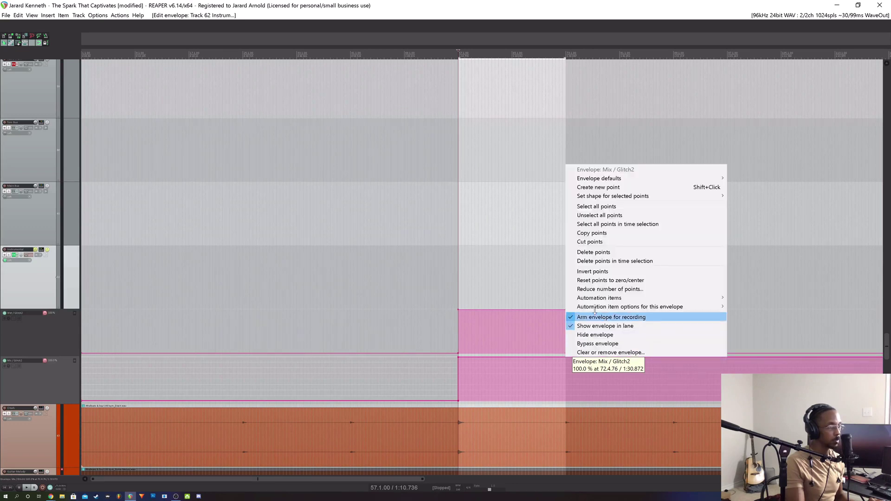
click(607, 191)
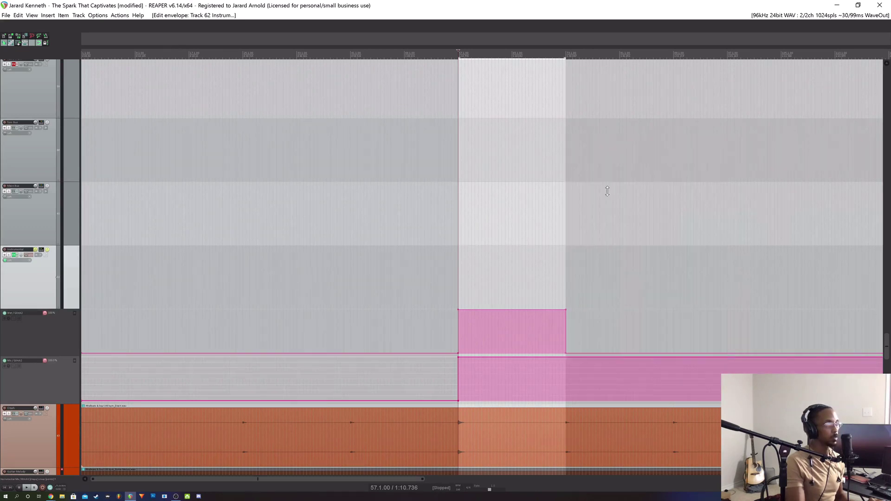
click(569, 359)
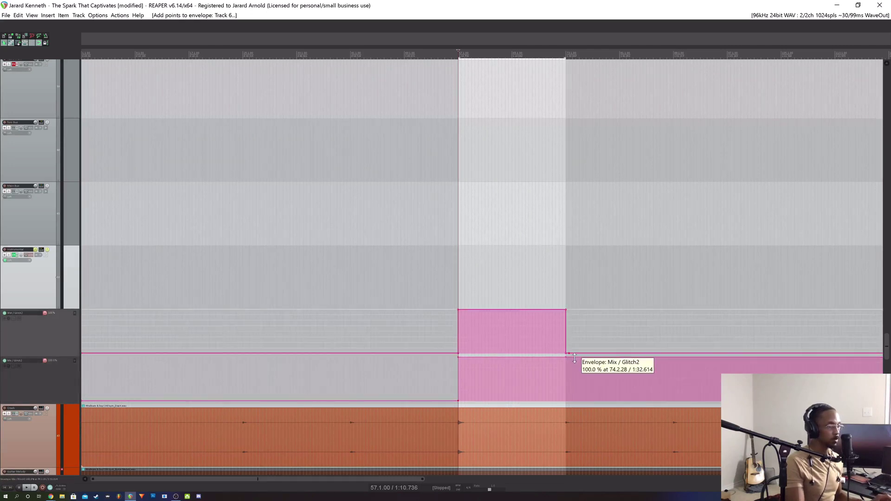
right_click(568, 358)
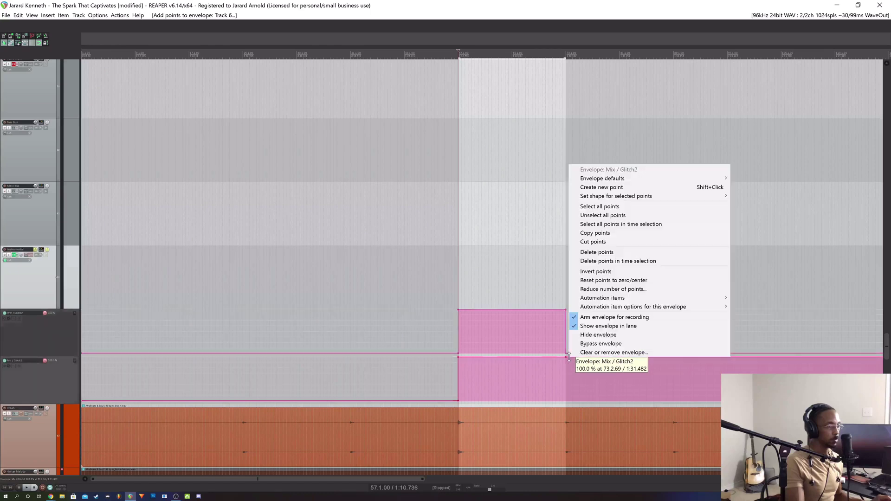
click(616, 187)
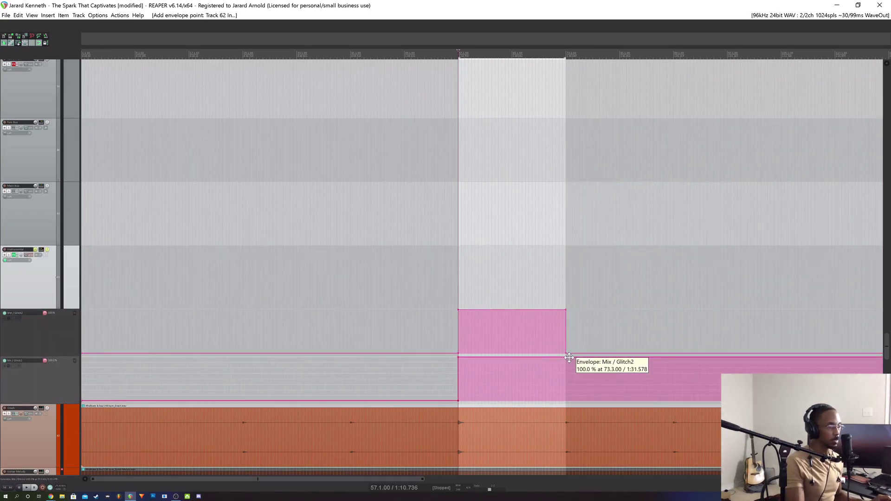
drag(569, 357, 567, 432)
key(space)
key(space)
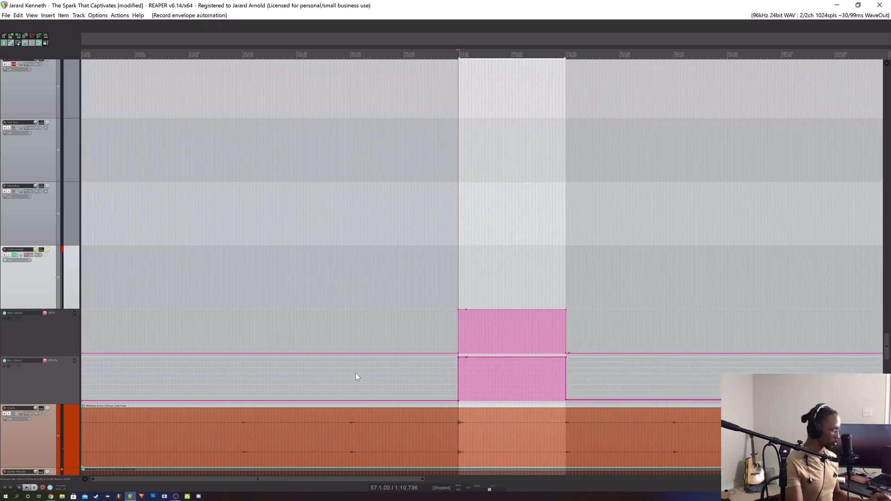
key(ctrl+z)
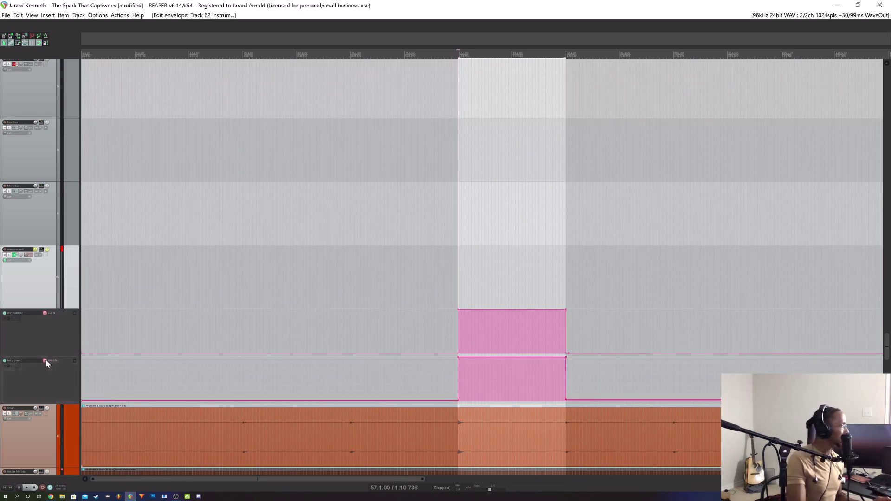
Set the Instrumental track's automation mode to Read and start playback
right_click(45, 360)
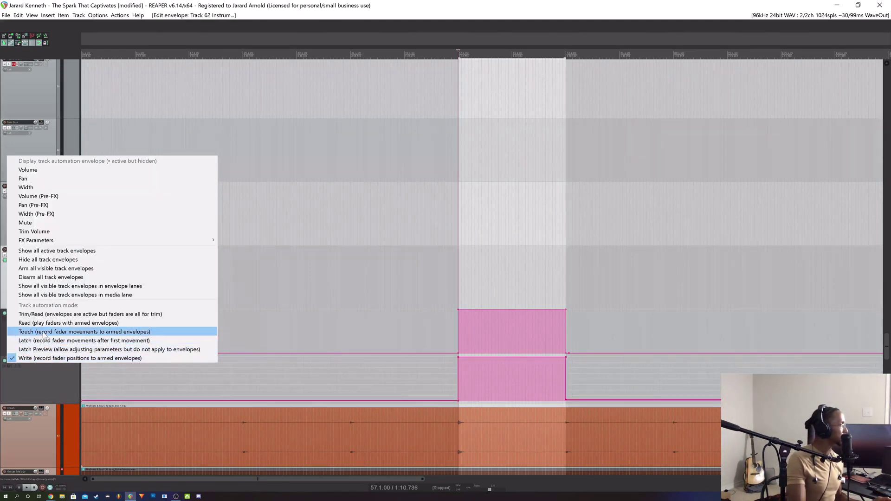
click(43, 322)
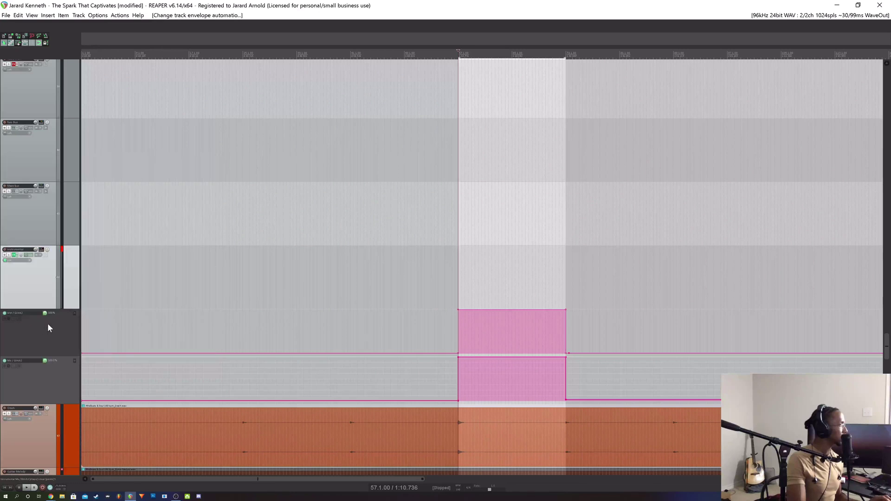
key(space)
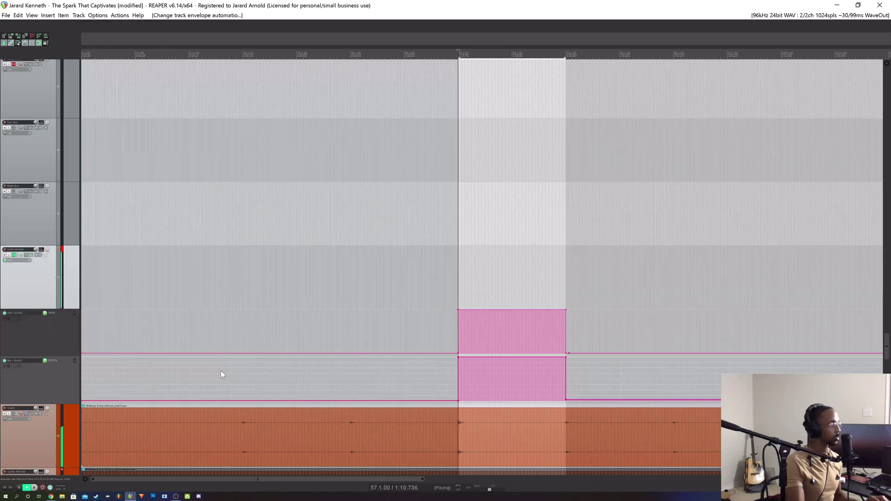
Add four new points on the Glitch2 Mix envelope inside the time selection
right_click(512, 357)
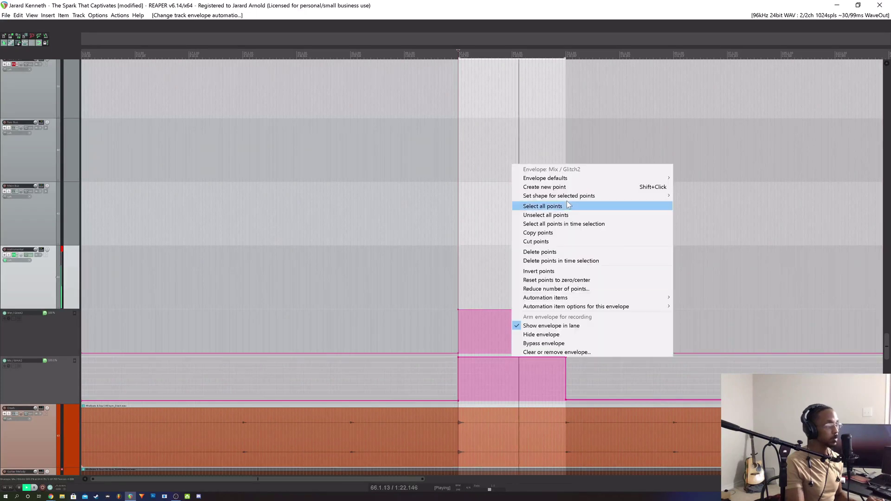
click(564, 190)
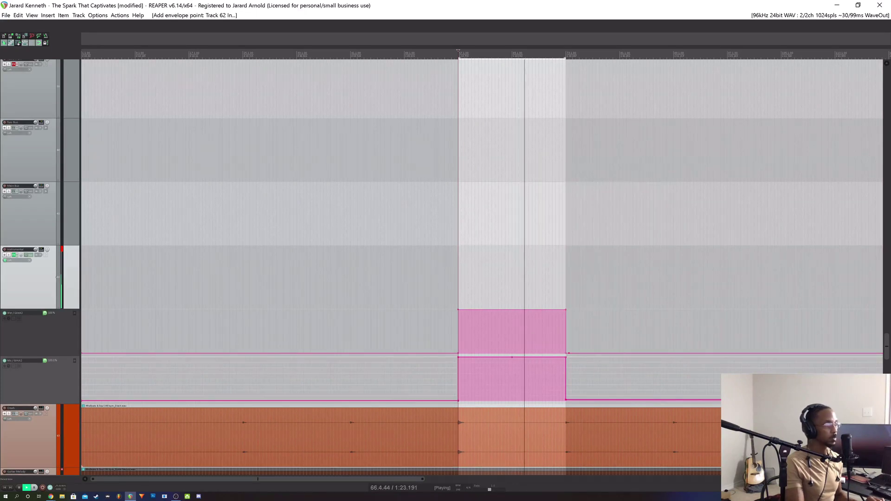
right_click(516, 357)
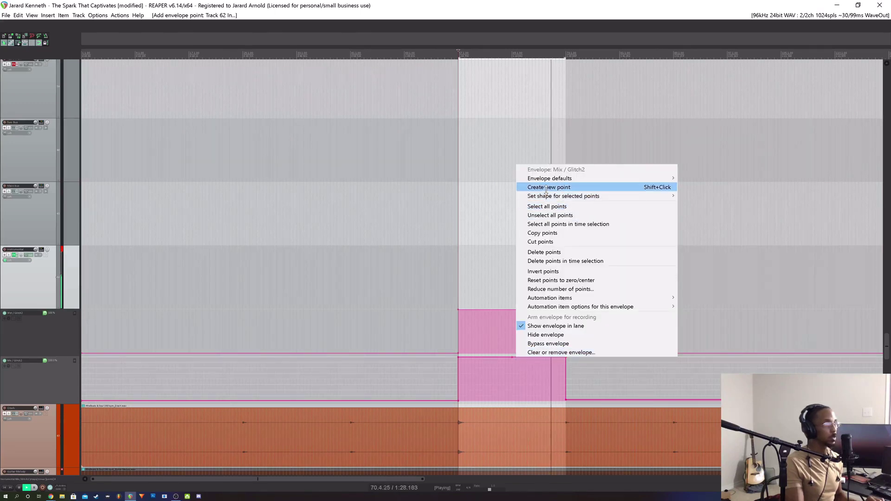
click(564, 187)
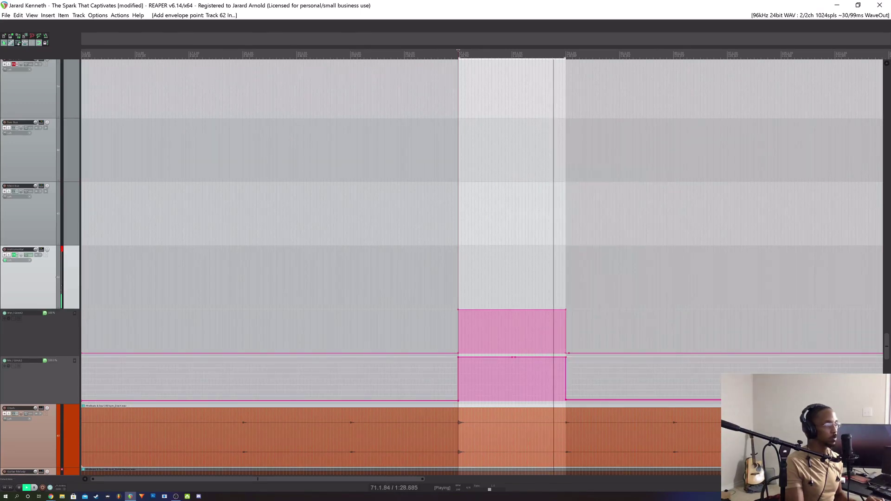
right_click(522, 357)
click(557, 187)
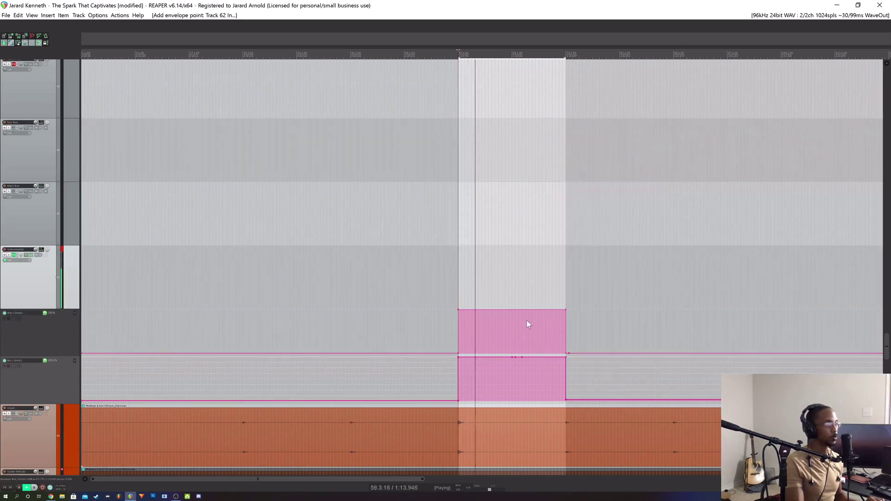
mouse_move(519, 357)
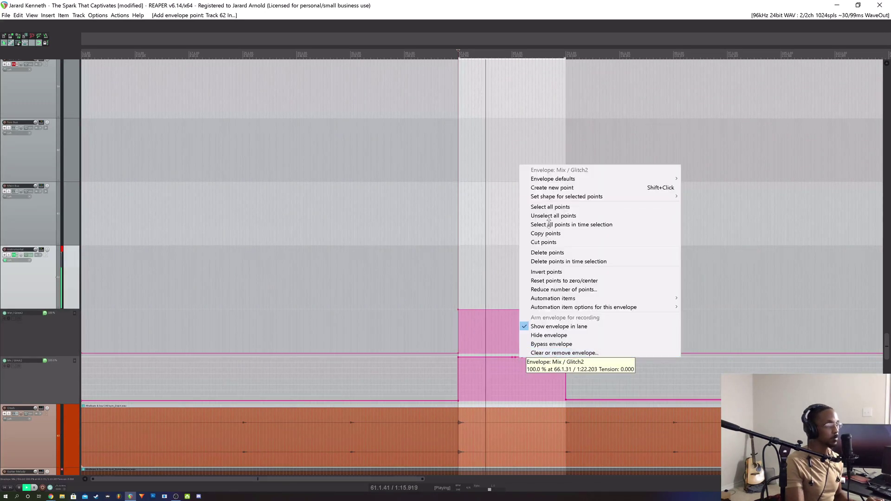
click(553, 187)
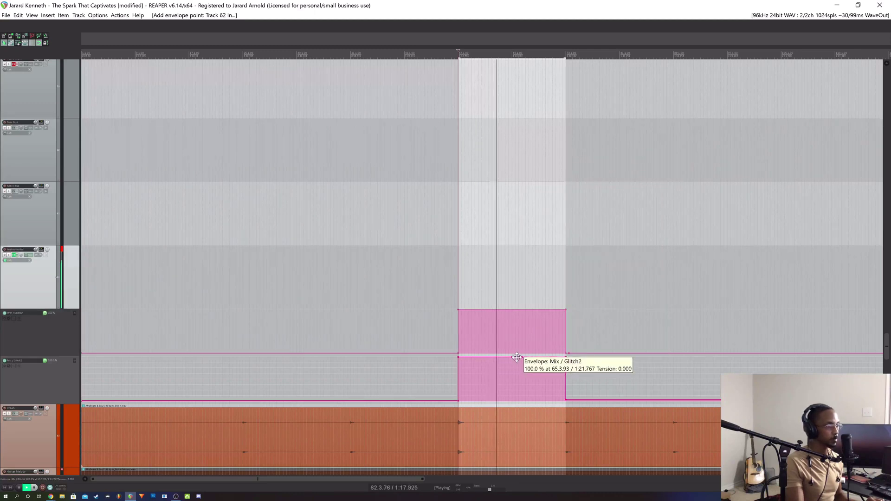
Drag the new Mix envelope points down to zero, shaping the dip into a diagonal ramp
drag(516, 359, 514, 401)
drag(520, 360, 519, 419)
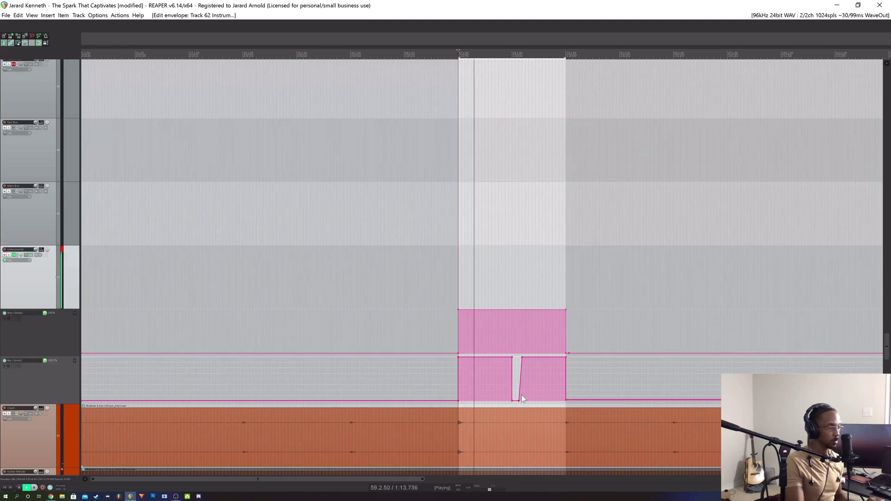
mouse_move(519, 400)
mouse_down()
mouse_move(545, 399)
mouse_move(559, 358)
mouse_move(536, 393)
mouse_move(514, 401)
mouse_move(521, 403)
mouse_up()
key(ctrl+z)
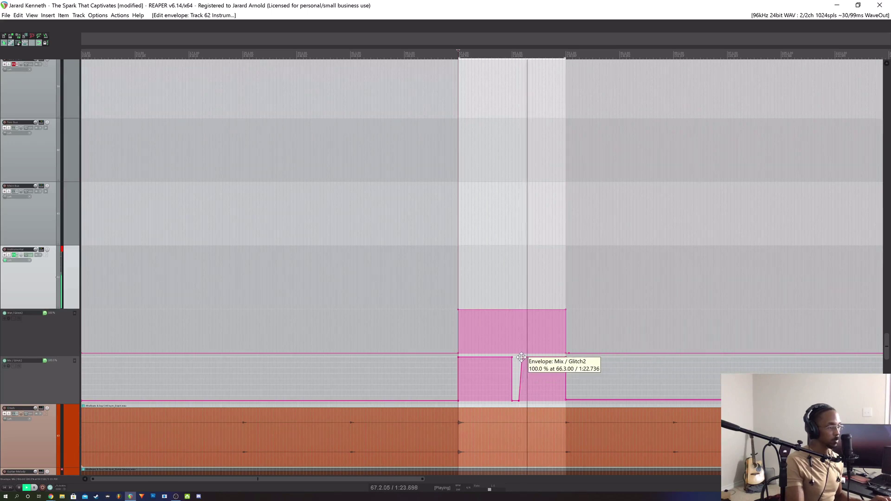
drag(522, 356, 562, 358)
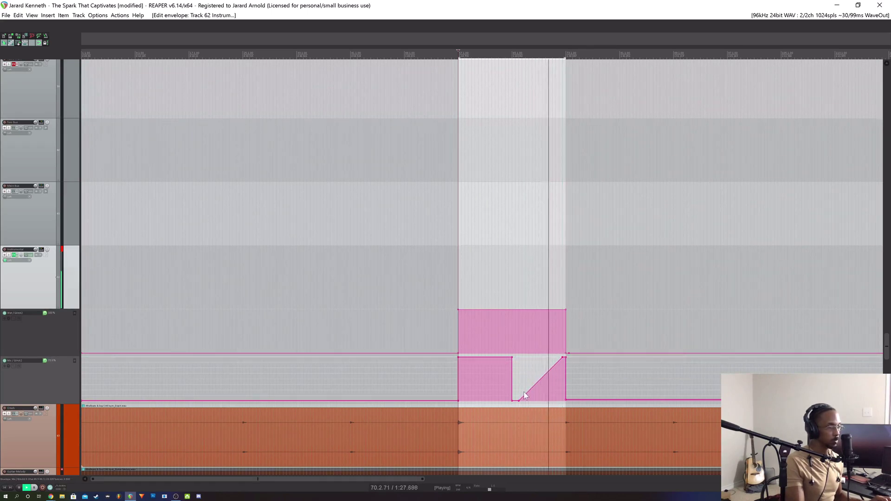
drag(518, 401, 564, 406)
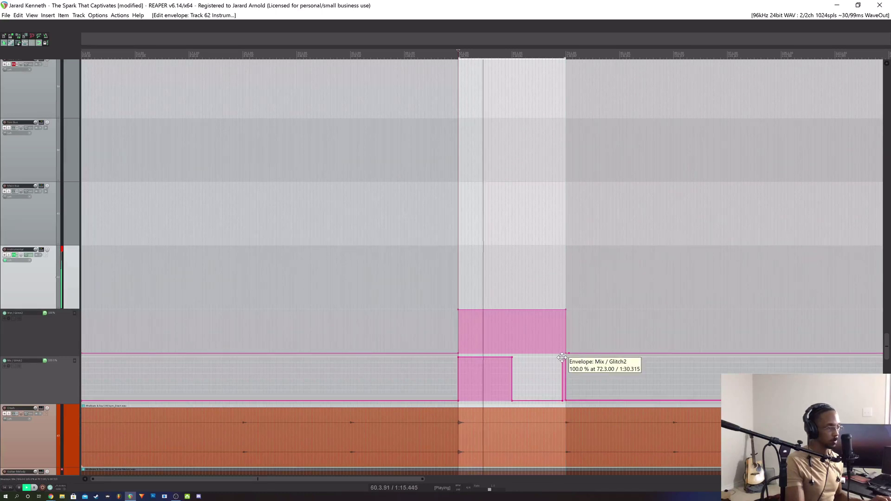
drag(565, 400, 565, 410)
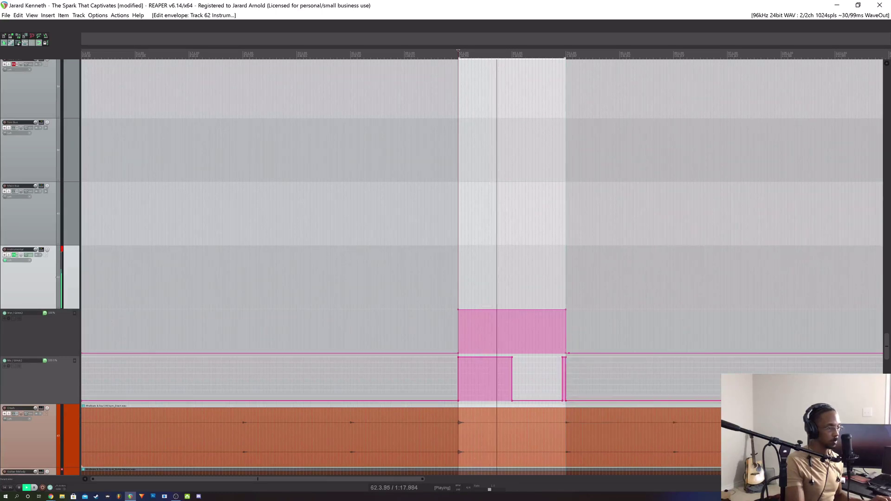
mouse_move(563, 358)
mouse_down()
mouse_move(562, 400)
mouse_move(562, 357)
mouse_up()
Cut the leftover ramp points so Mix stays 100% only in the selection's first half
right_click(561, 355)
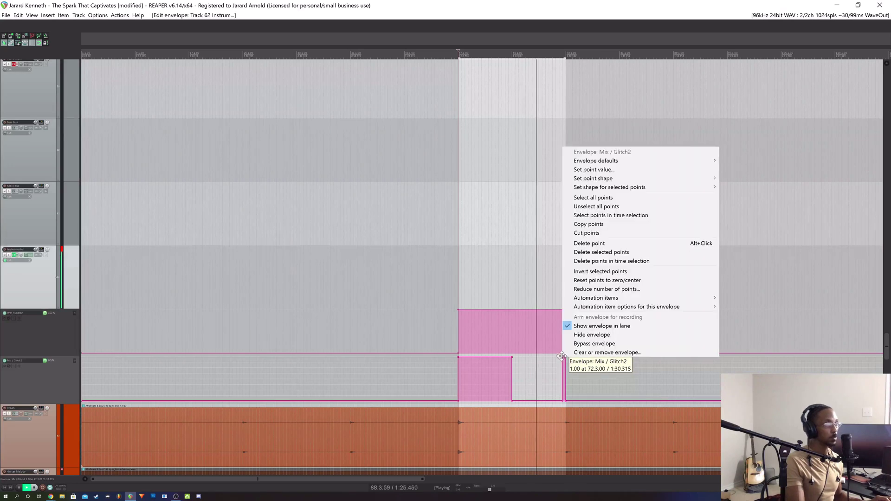
click(590, 232)
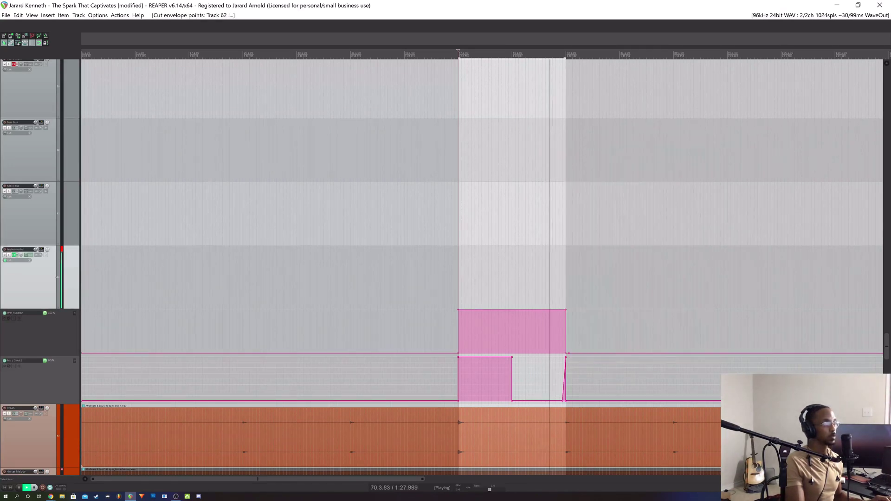
right_click(565, 358)
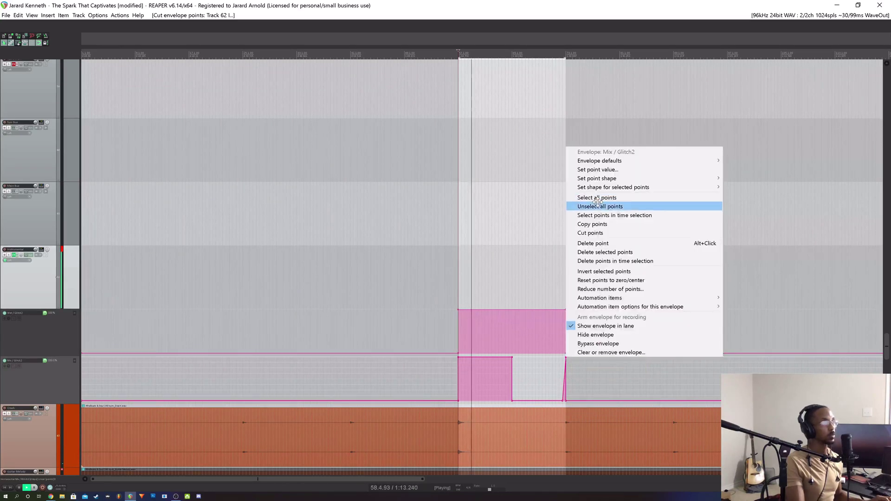
click(588, 233)
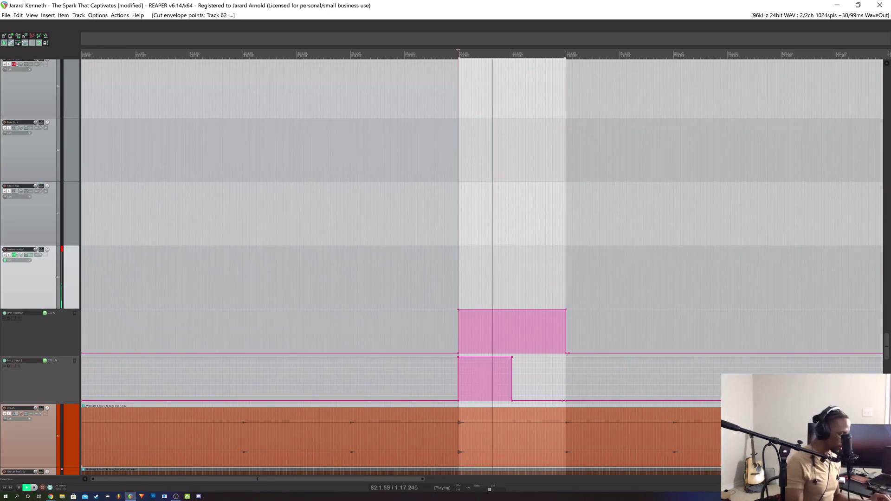
Open Glitch2 from the Instrumental track's FX slot in the Mixer, move its window aside, and close the Mixer
key(ctrl+m)
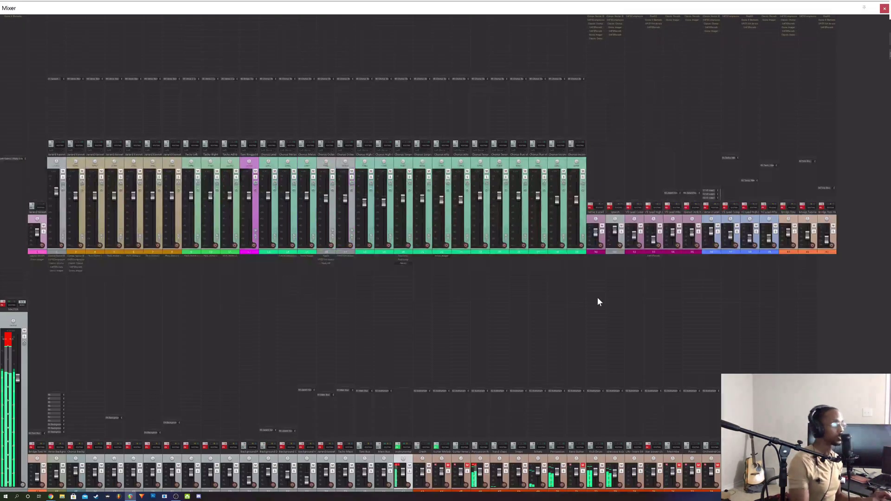
click(402, 264)
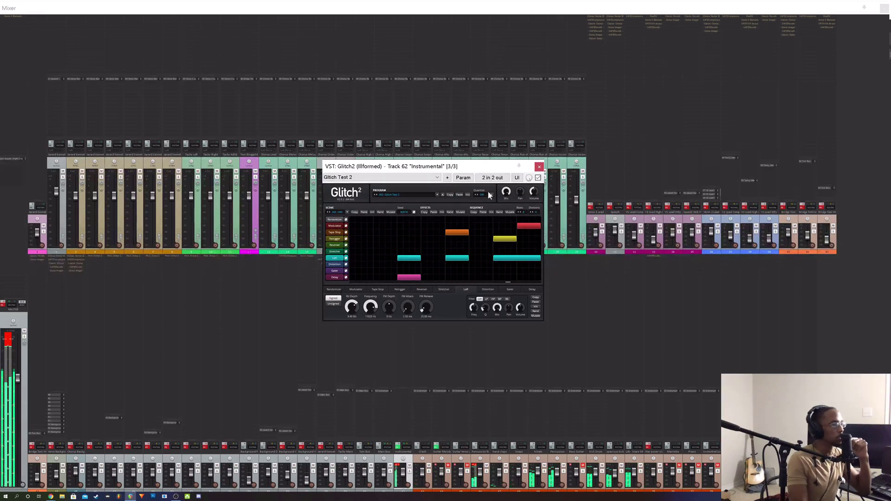
drag(486, 168, 648, 200)
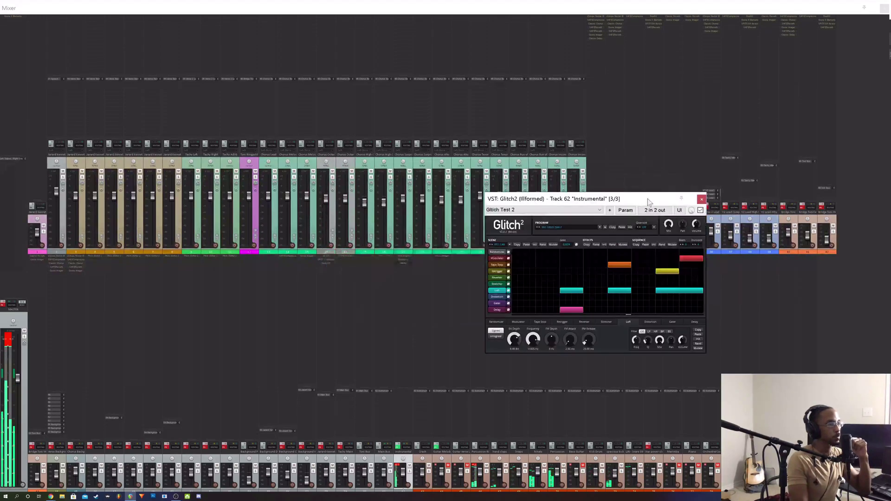
click(873, 10)
Shift the Glitch2 window further left, stop playback, and make two Lofi slices into Stretcher slices
click(873, 10)
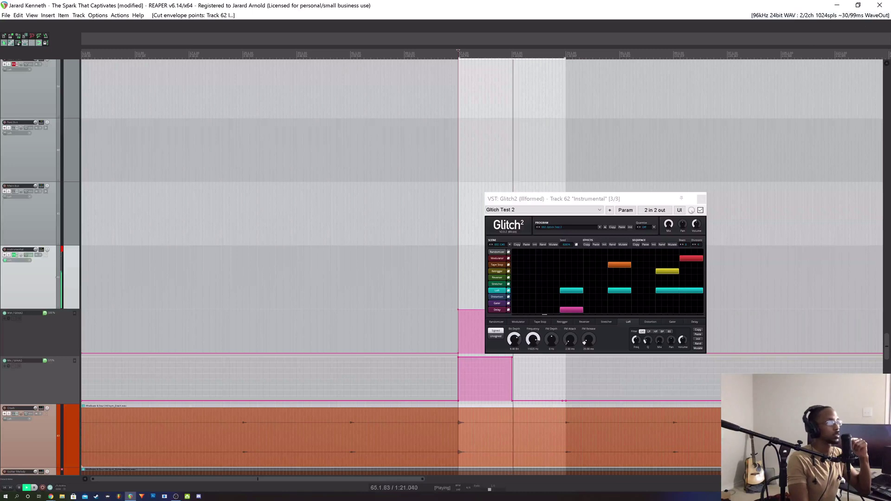
drag(641, 200, 380, 171)
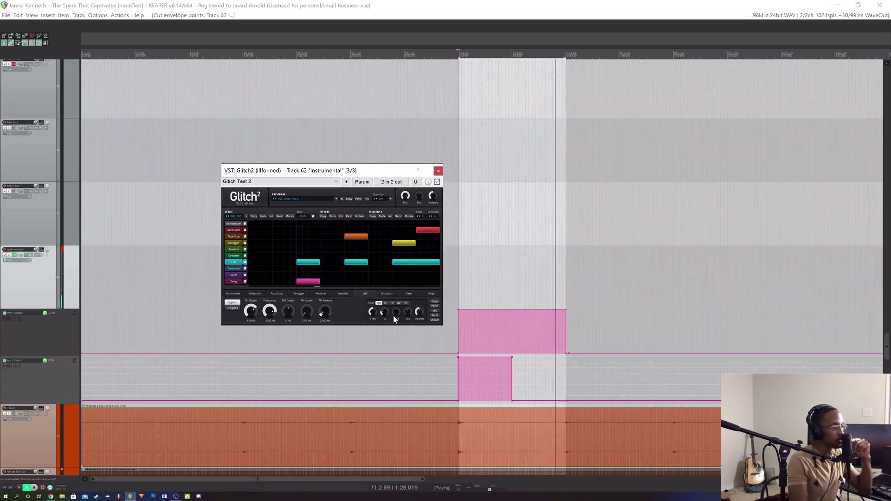
click(523, 398)
key(space)
key(ctrl+z)
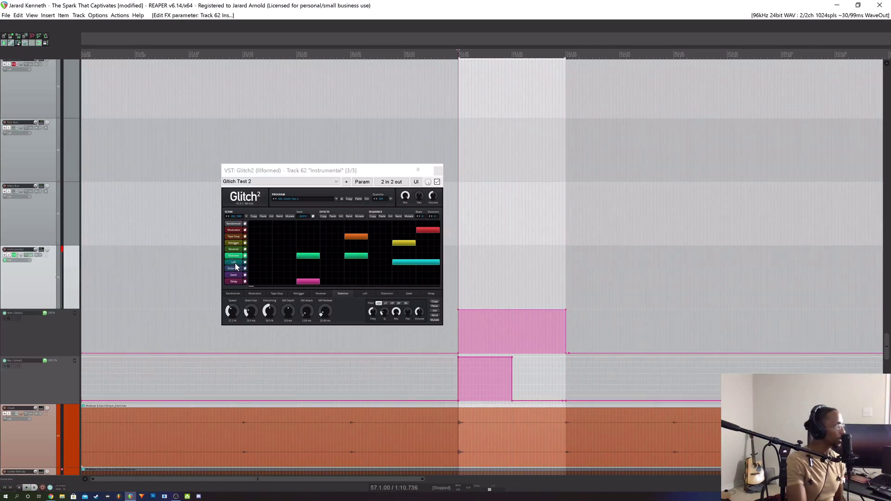
Show a track envelope for Glitch2's Stretcher Mix and pull it down to 0%
click(372, 182)
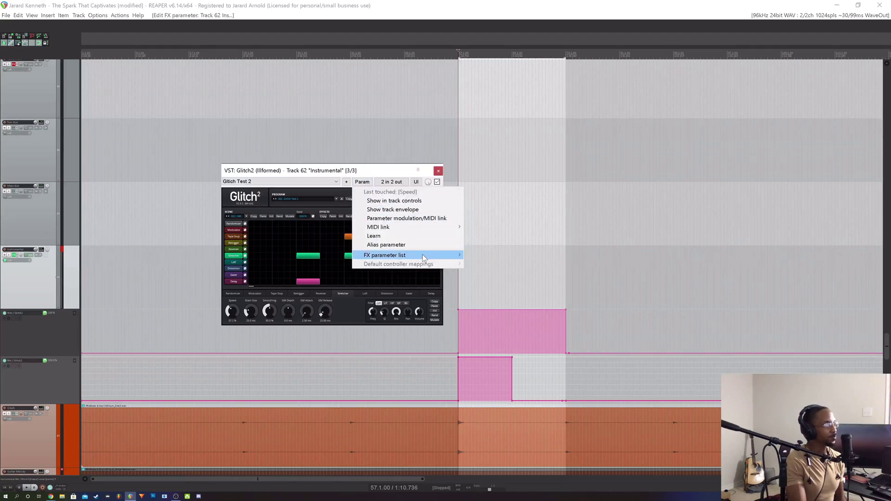
mouse_move(423, 258)
mouse_move(529, 264)
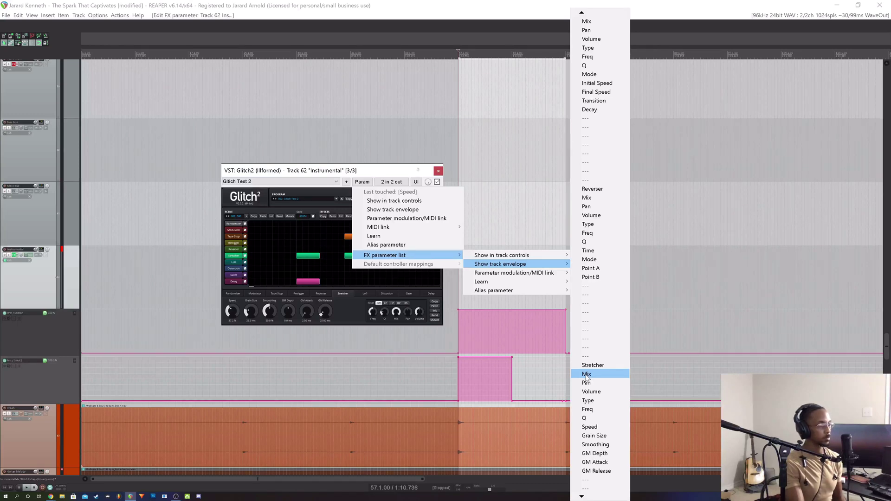
click(586, 374)
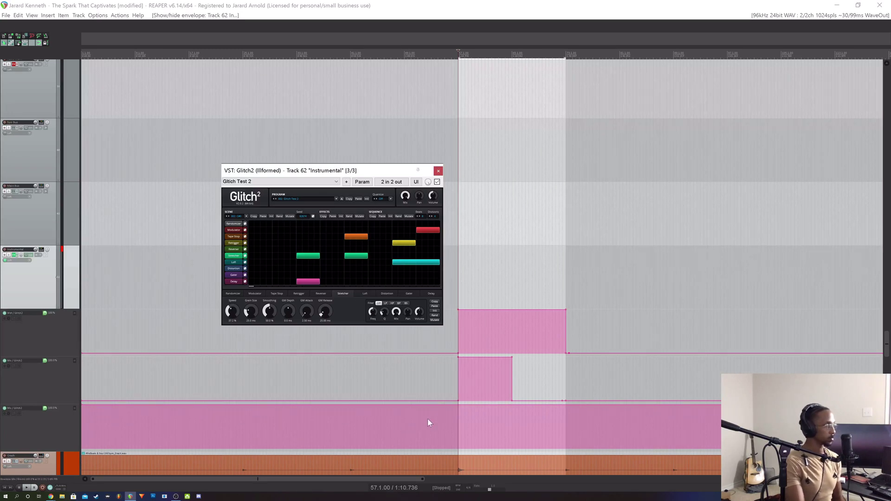
right_click(462, 404)
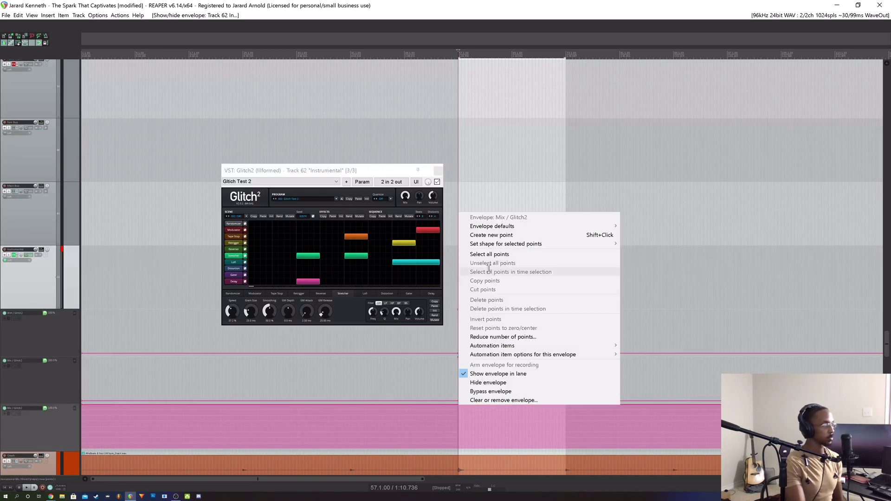
click(491, 235)
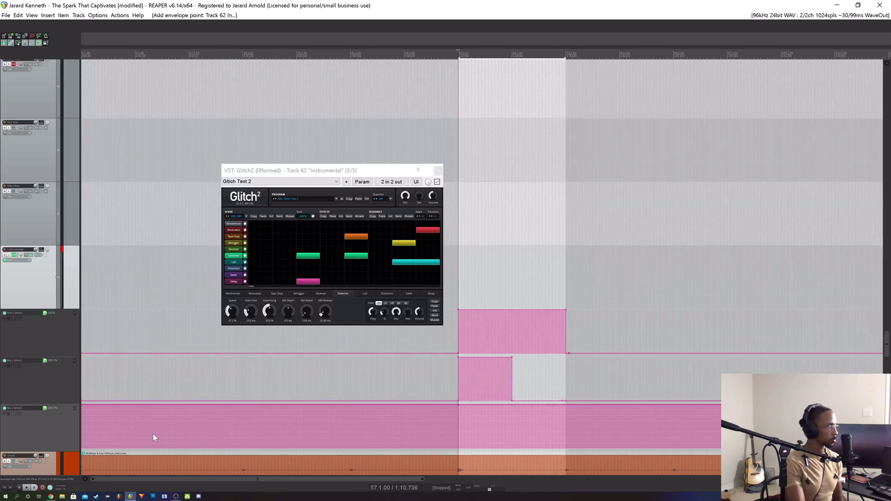
drag(106, 411, 113, 455)
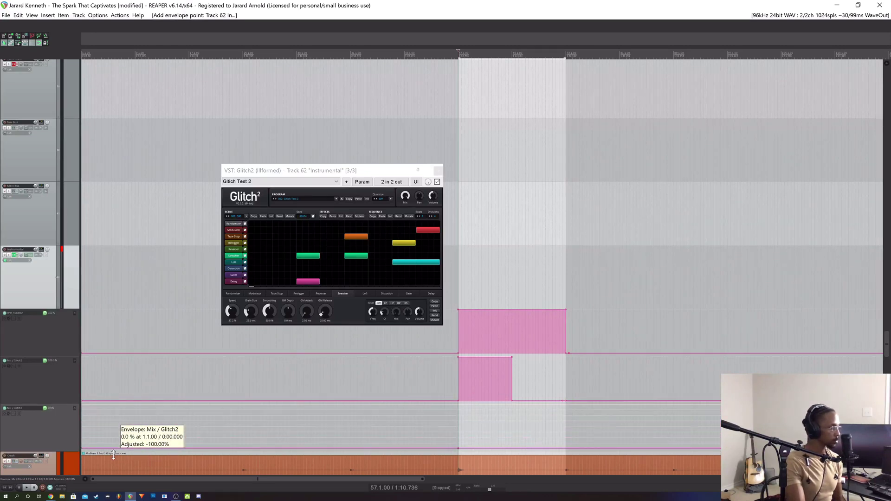
Add points and raise the loop's second half to 100%, with a steep rise and straight drop at the loop end
right_click(461, 449)
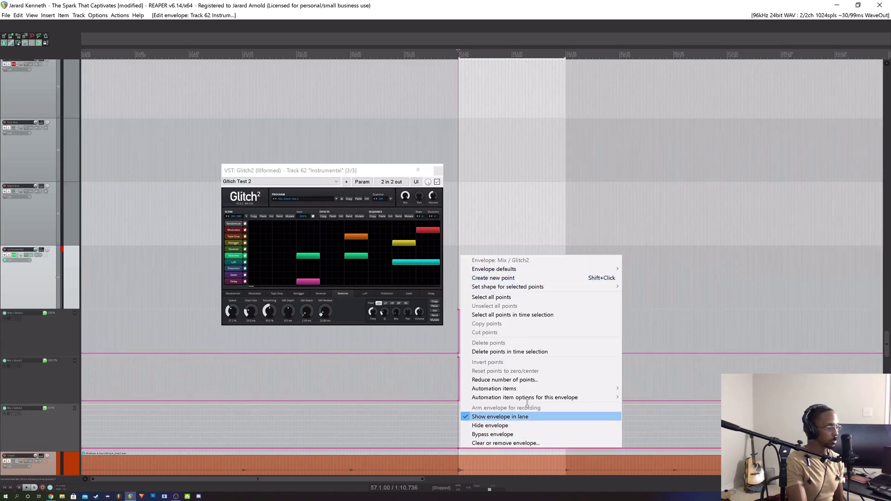
click(495, 278)
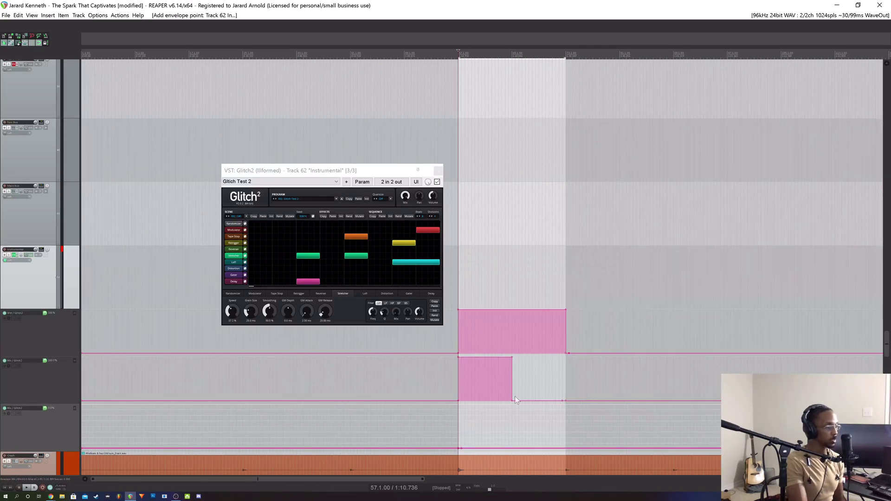
right_click(566, 452)
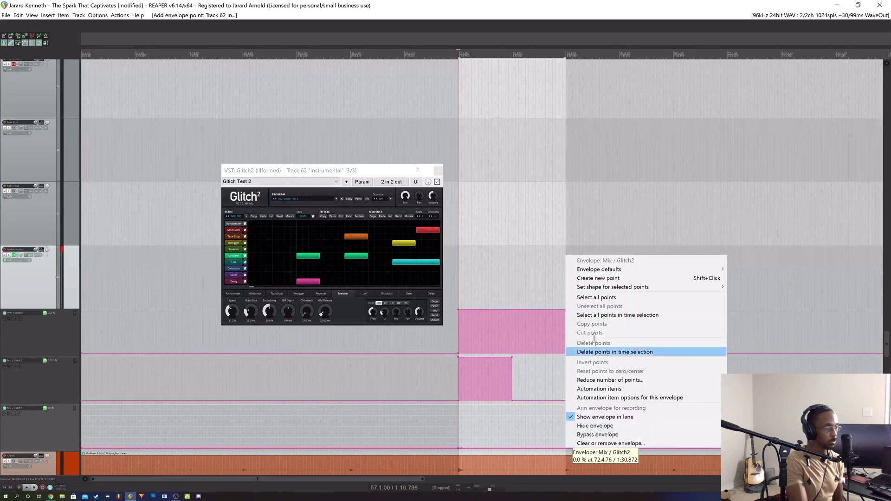
click(593, 277)
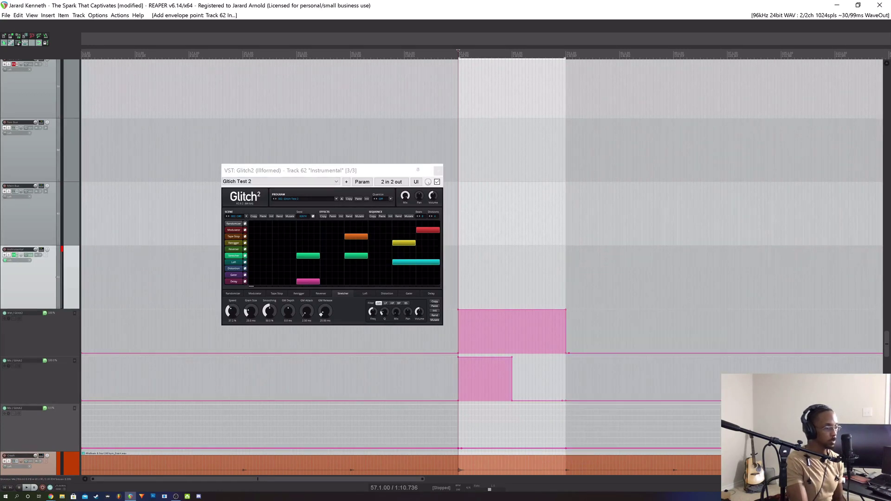
right_click(562, 451)
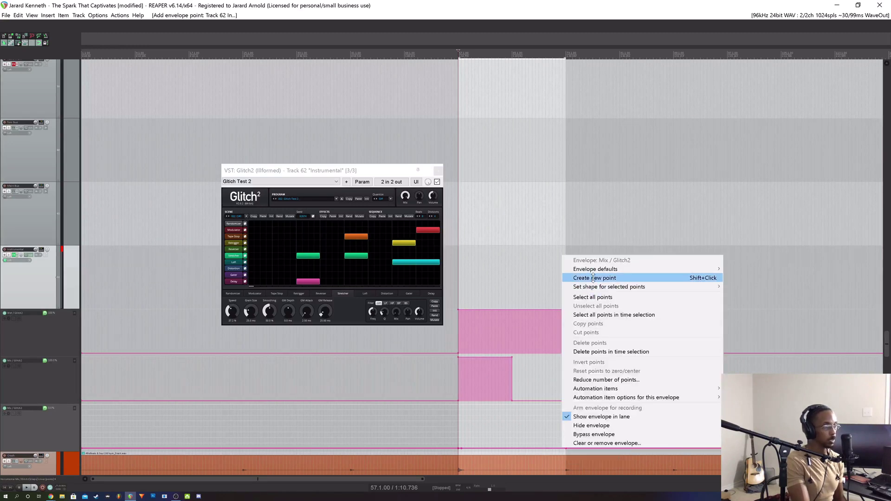
click(593, 277)
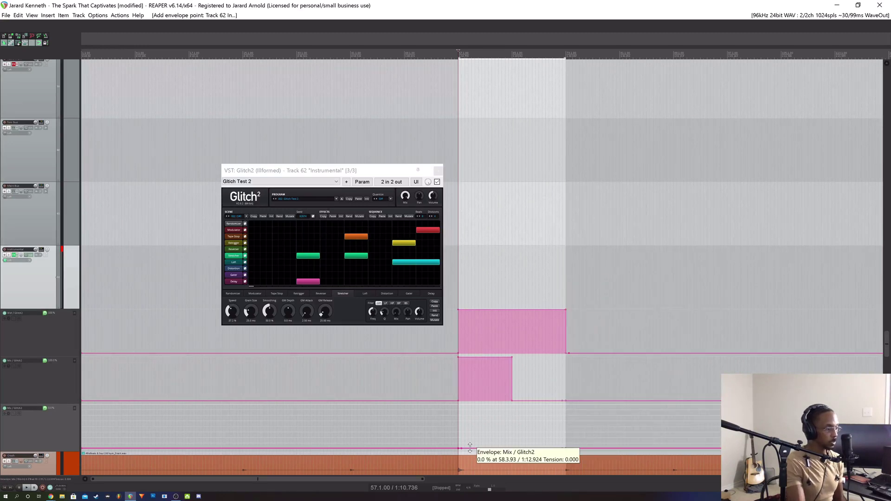
drag(469, 450, 478, 375)
drag(460, 405, 512, 398)
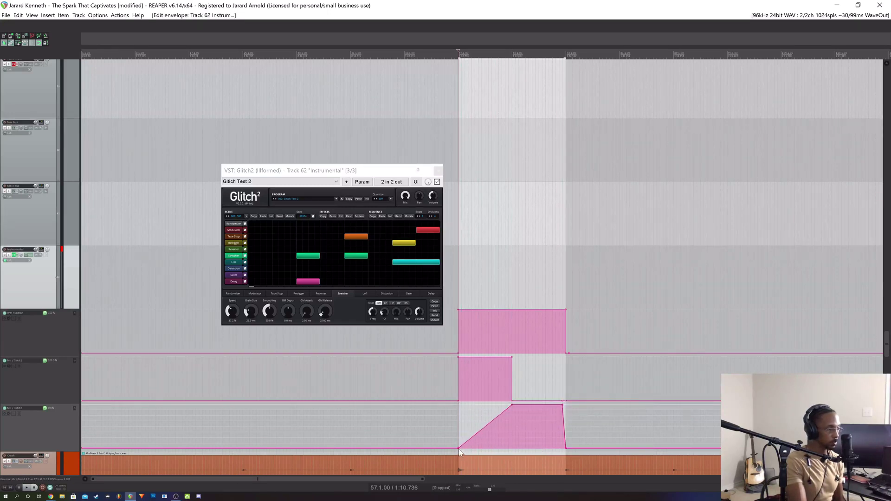
drag(458, 449, 513, 466)
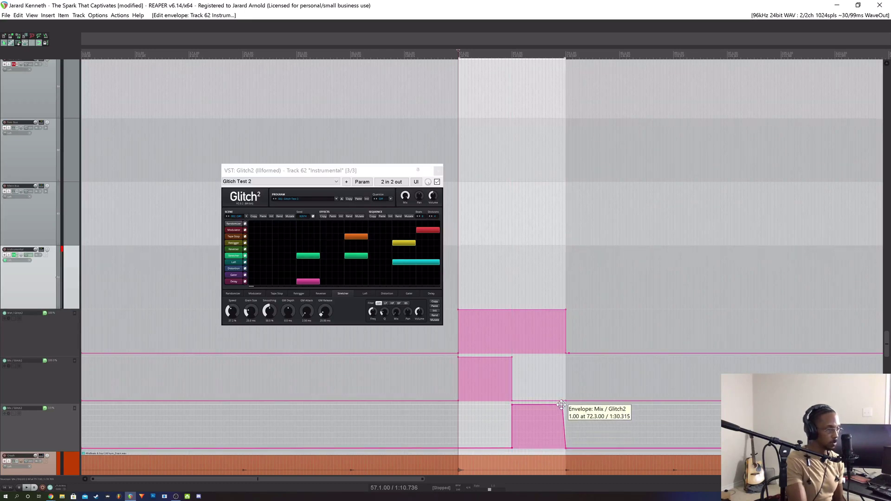
drag(561, 404, 564, 408)
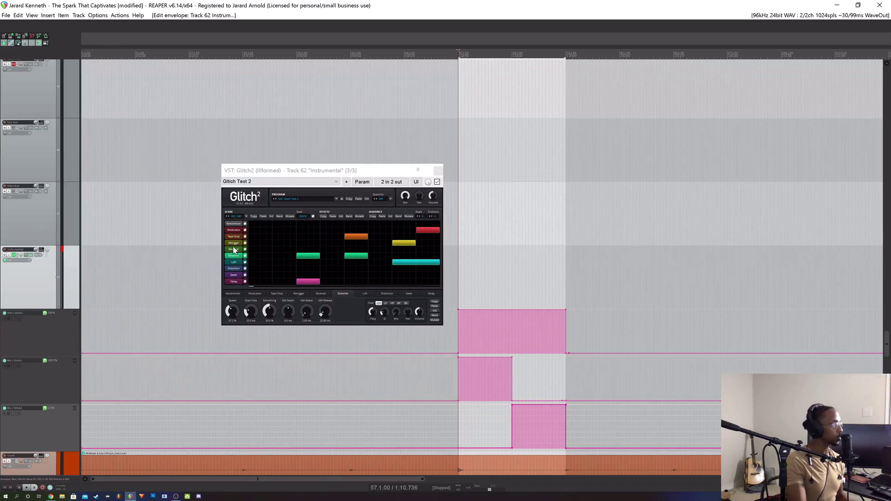
Step through Lofi and Stretcher to the Reverser effect and draw a long Reverser block at the sequence start
click(232, 263)
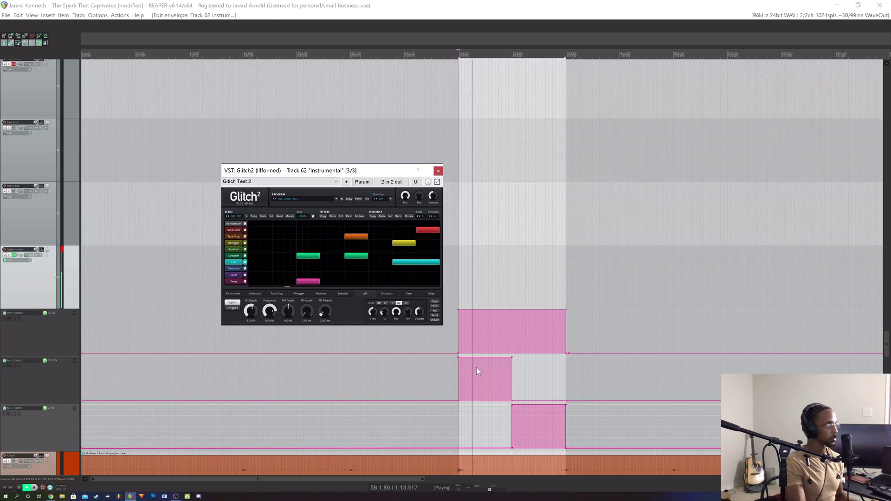
click(233, 256)
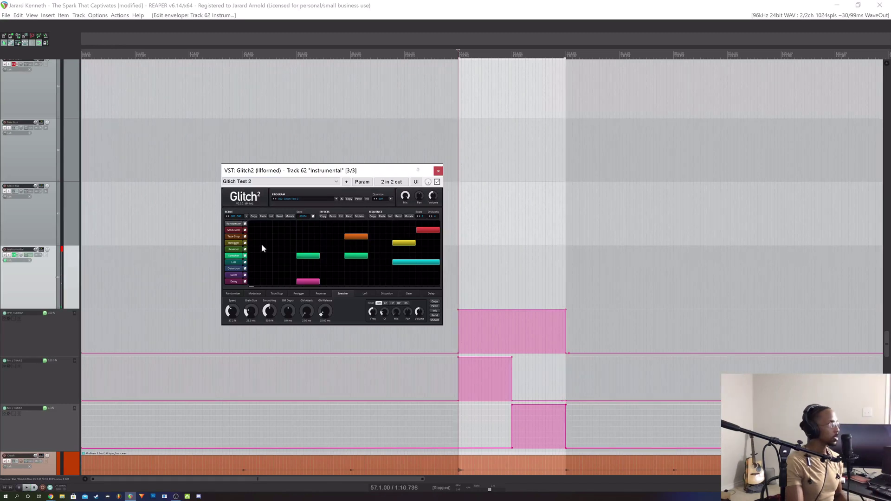
click(233, 250)
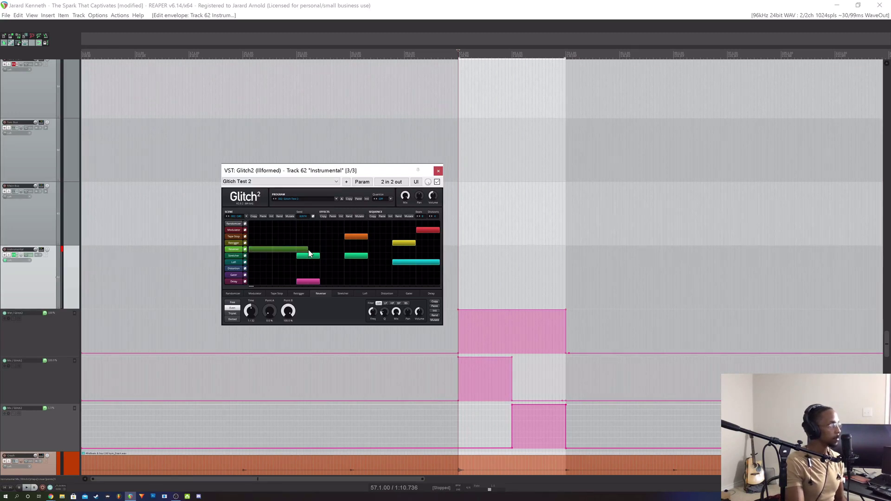
drag(397, 255, 428, 255)
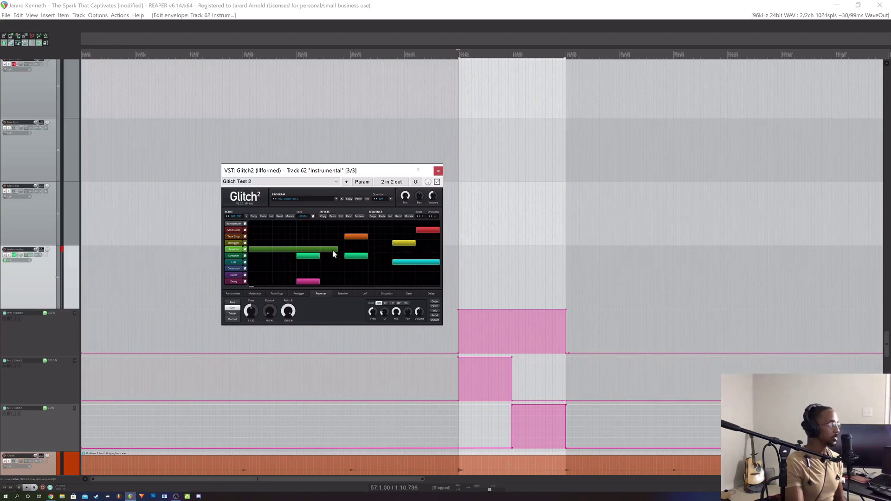
Place a Reverser block near the pattern end, then show a track envelope for Glitch2's Reverser Mix
drag(318, 252, 295, 252)
click(406, 248)
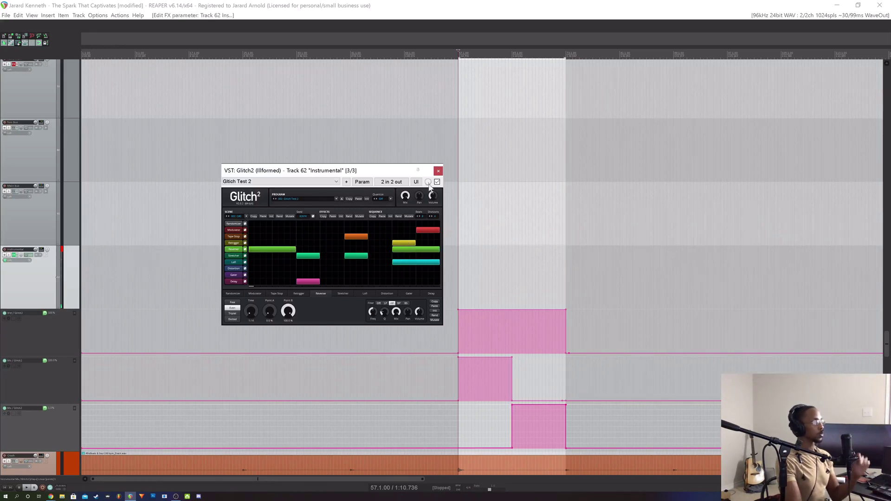
click(372, 184)
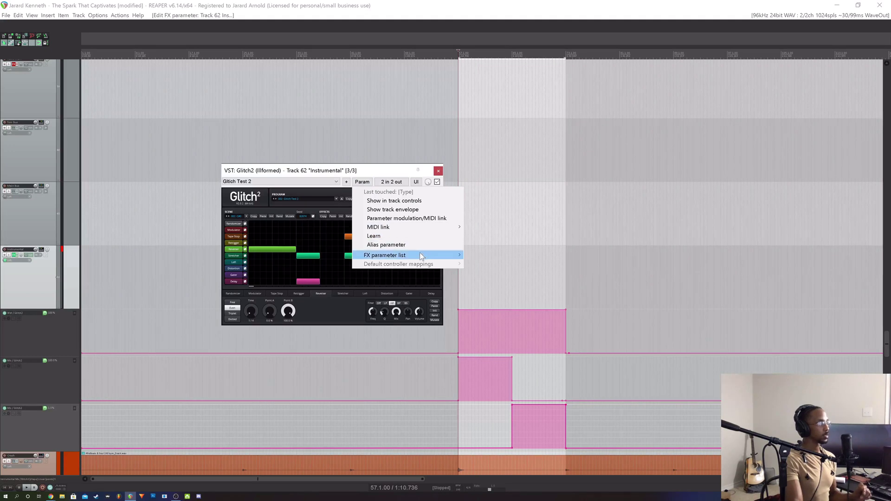
mouse_move(425, 259)
mouse_move(520, 265)
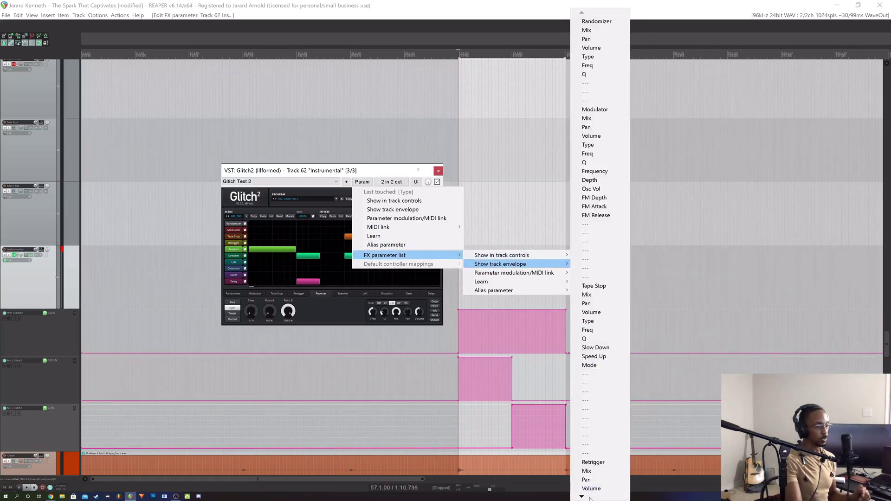
mouse_move(587, 497)
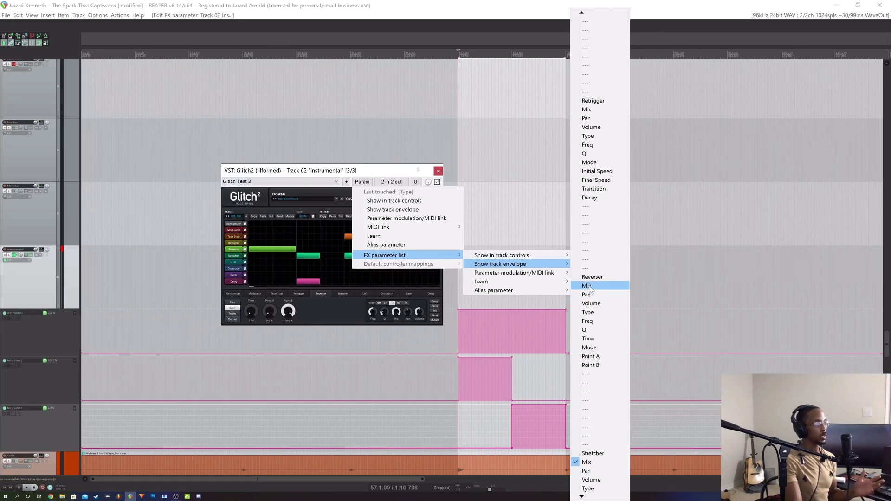
click(589, 290)
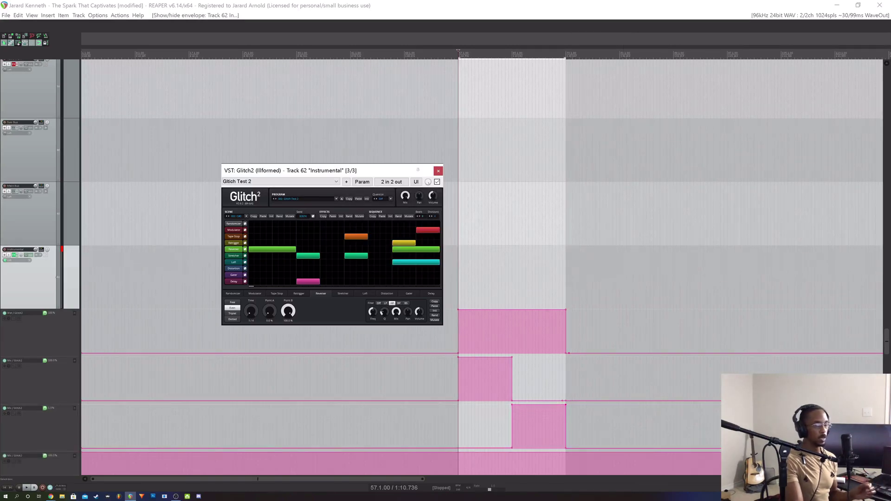
Add a point on the Reverser Mix envelope and drop the level before it to 0%
scroll(877, 350, down, 5)
scroll(812, 360, up, 3)
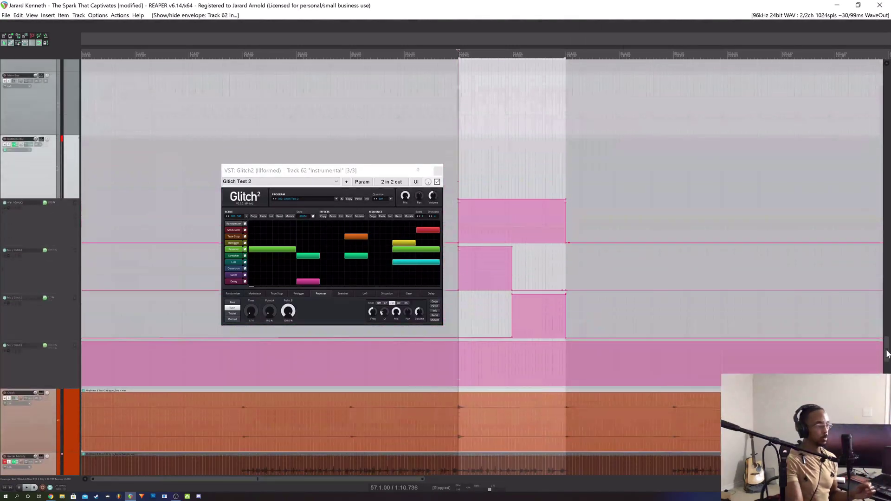
right_click(458, 345)
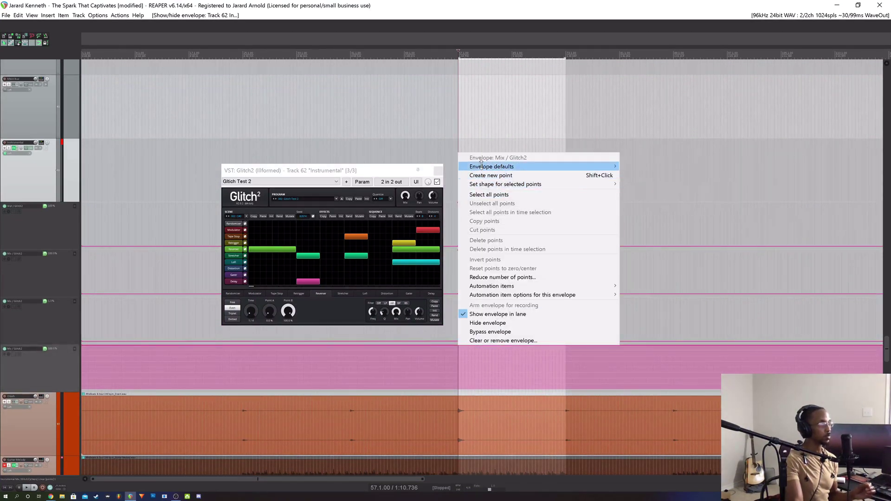
click(490, 175)
drag(431, 346, 449, 428)
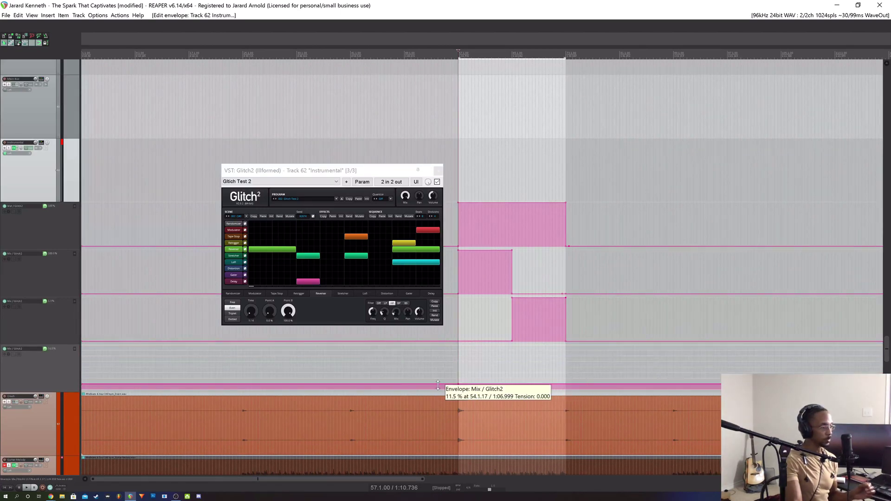
drag(413, 387, 418, 408)
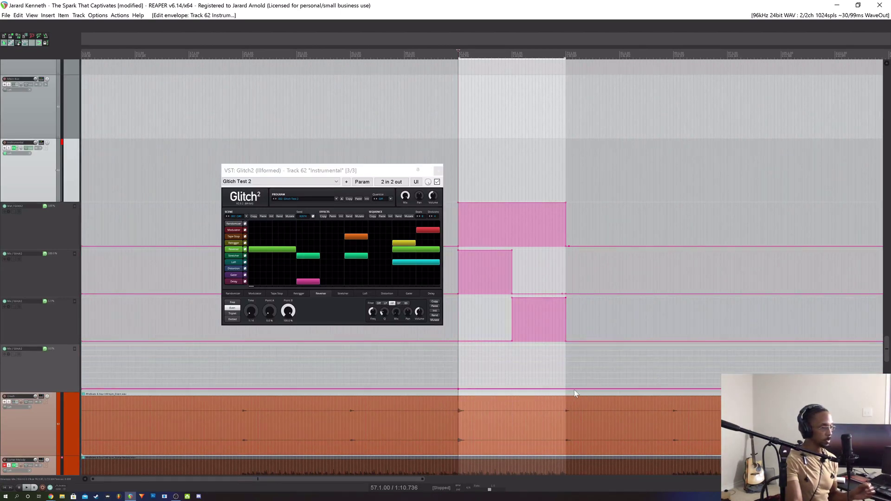
Add a point at the section end, raise it to 100% to form a ramp, and play back to check
right_click(564, 389)
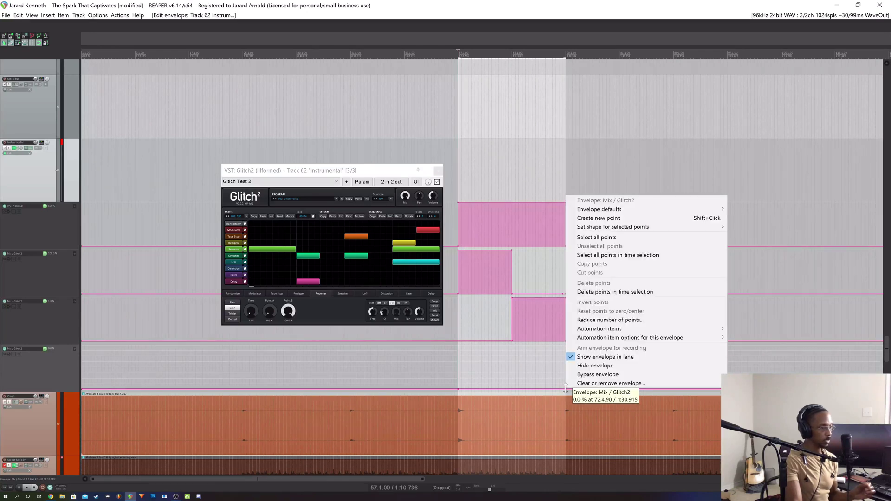
click(599, 218)
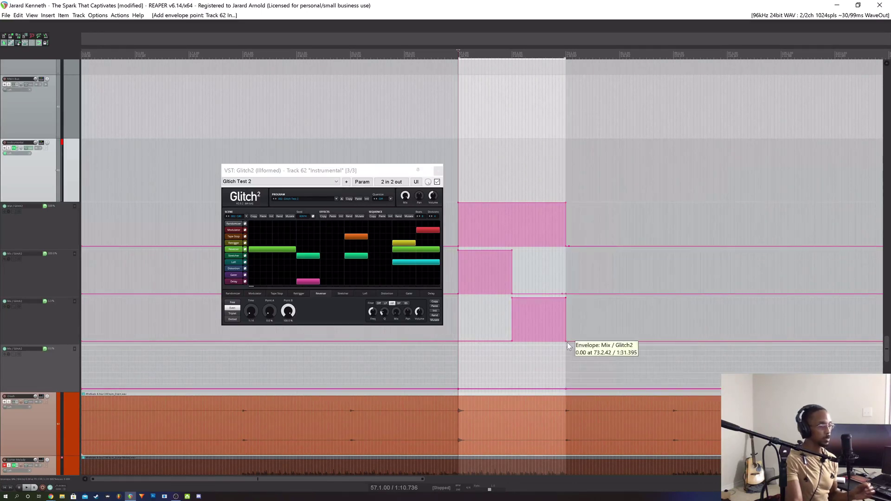
drag(567, 389, 565, 343)
key(space)
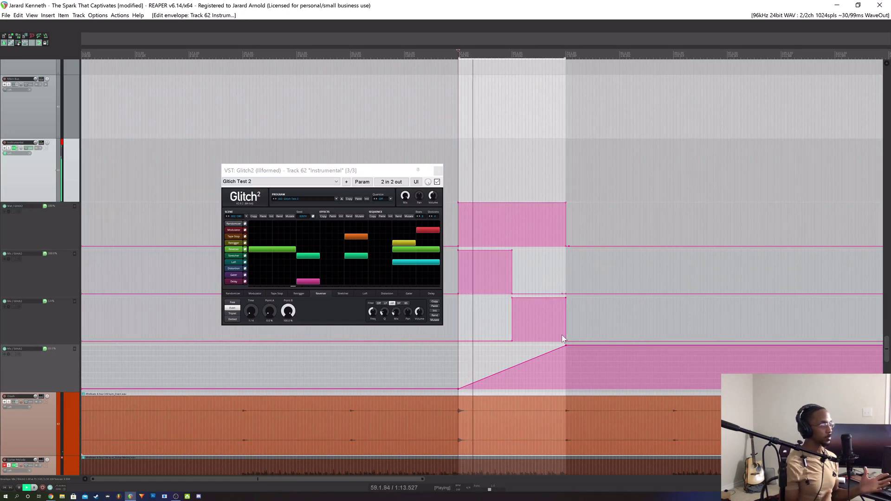
key(space)
key(space)
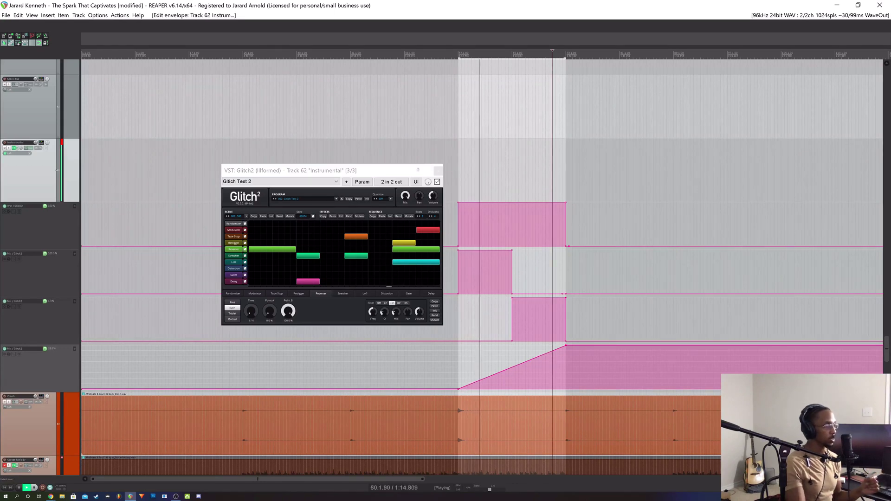
click(512, 341)
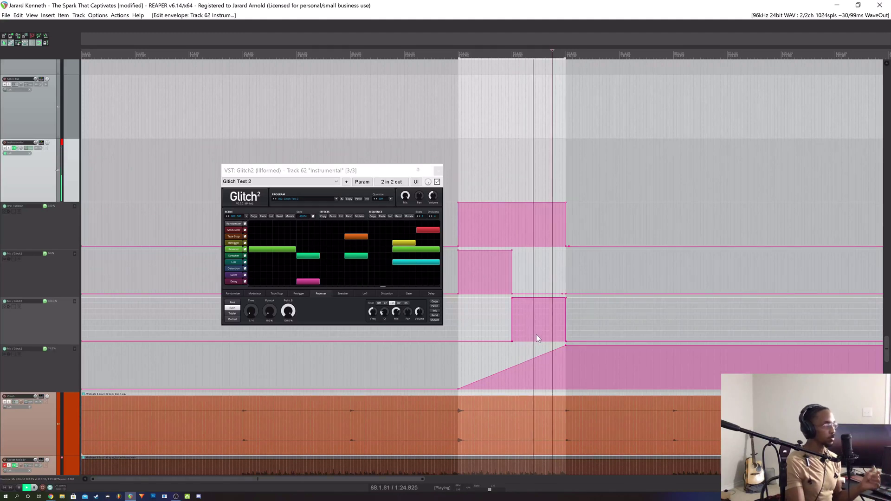
Remove the last Reverser block, stop playback, and delete the Reverser Mix envelope
click(398, 249)
key(space)
key(ctrl+z)
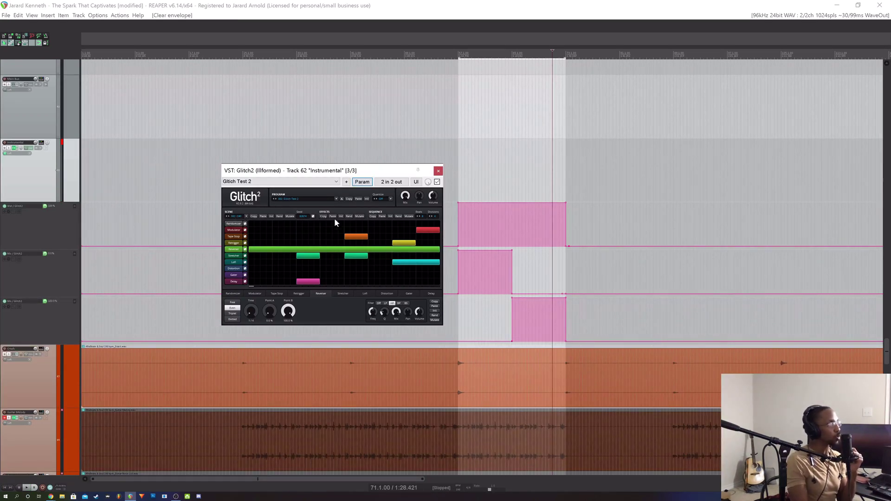
Browse Glitch2's FX parameter list for track envelopes, then dismiss it without choosing anything
click(367, 182)
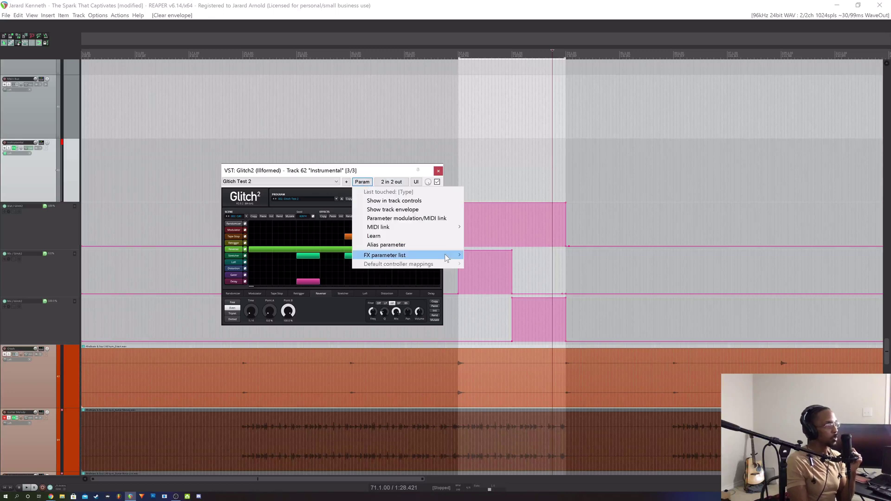
mouse_move(448, 256)
mouse_move(532, 277)
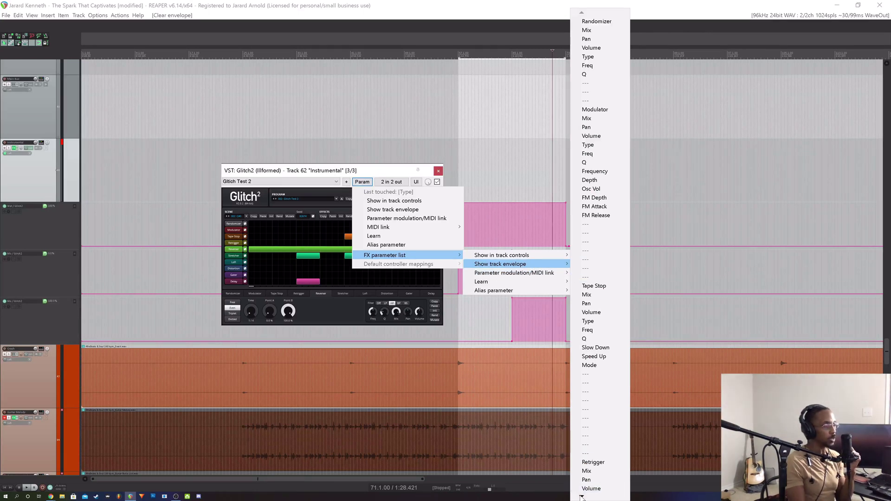
mouse_move(581, 497)
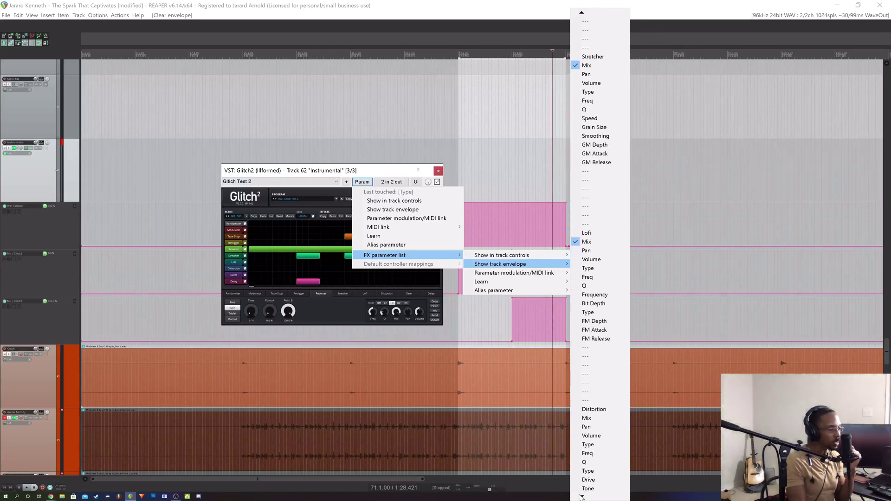
click(252, 245)
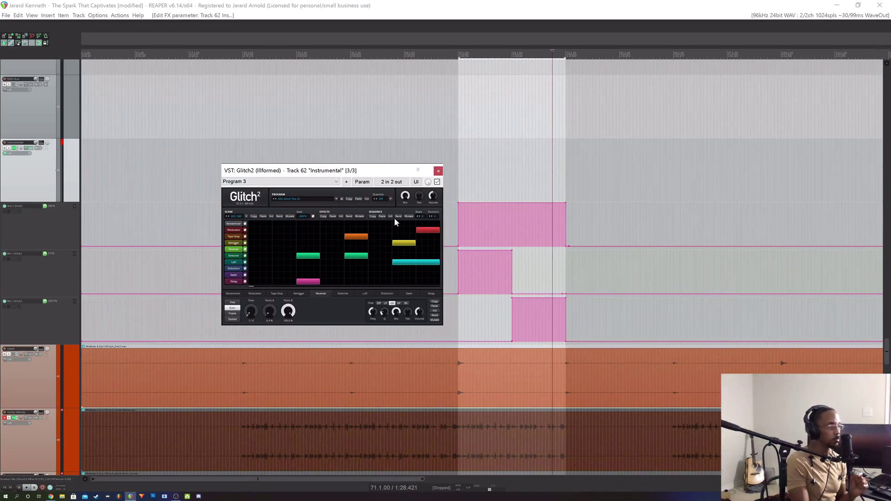
drag(380, 169, 388, 170)
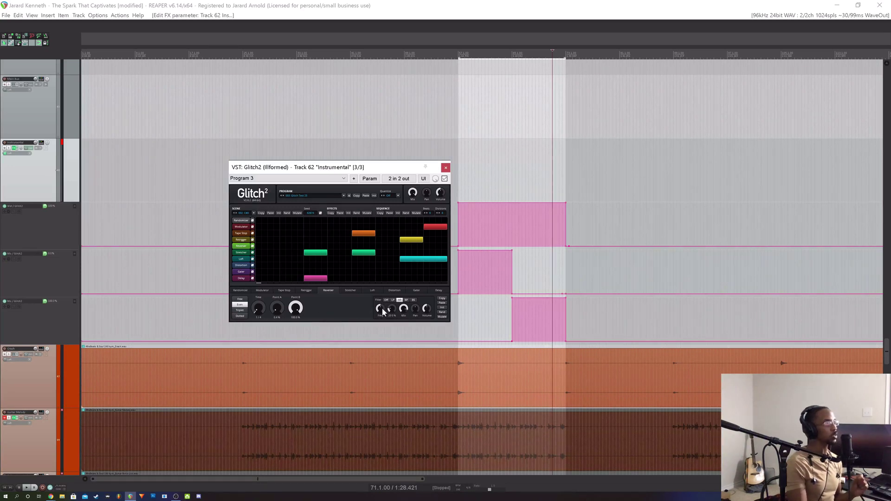
click(369, 179)
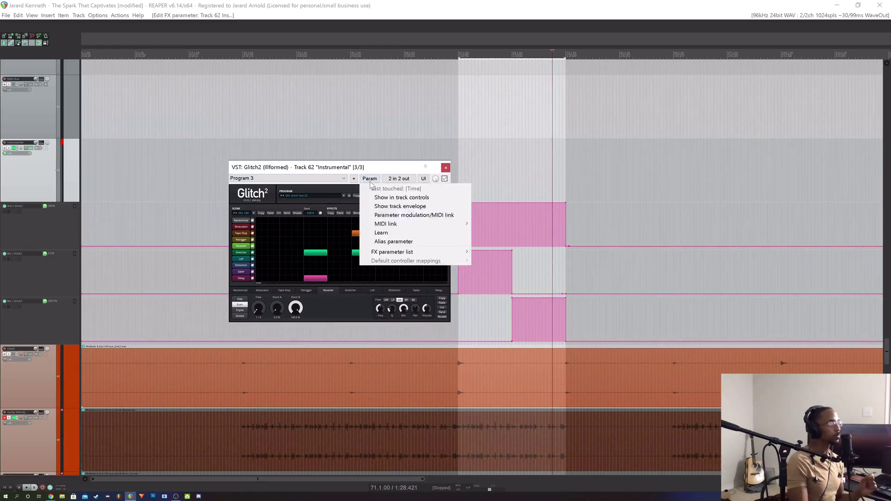
mouse_move(419, 255)
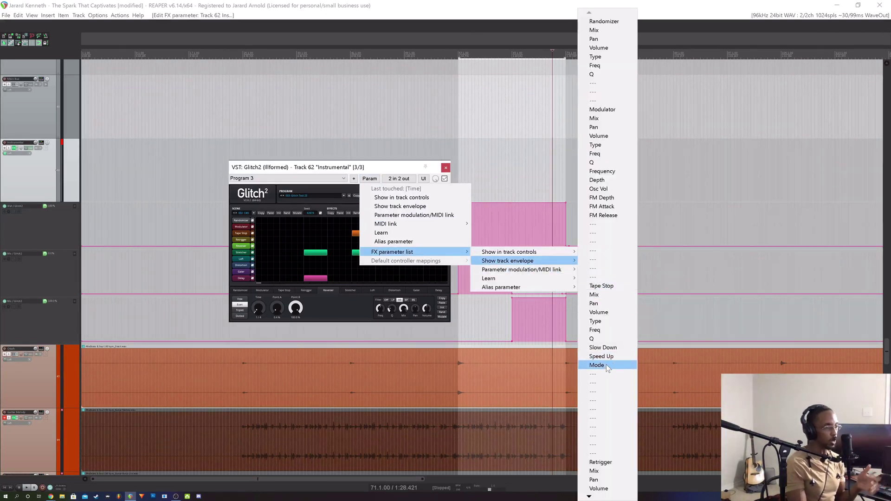
click(377, 331)
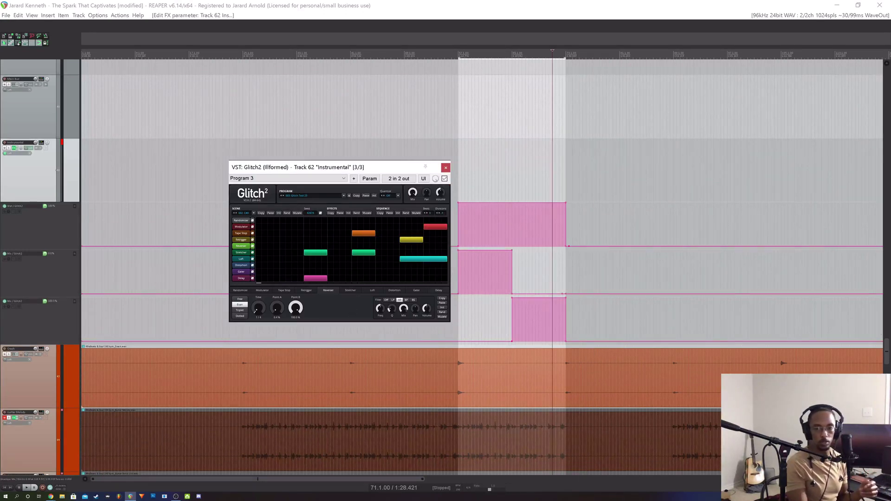
key(alt+Tab)
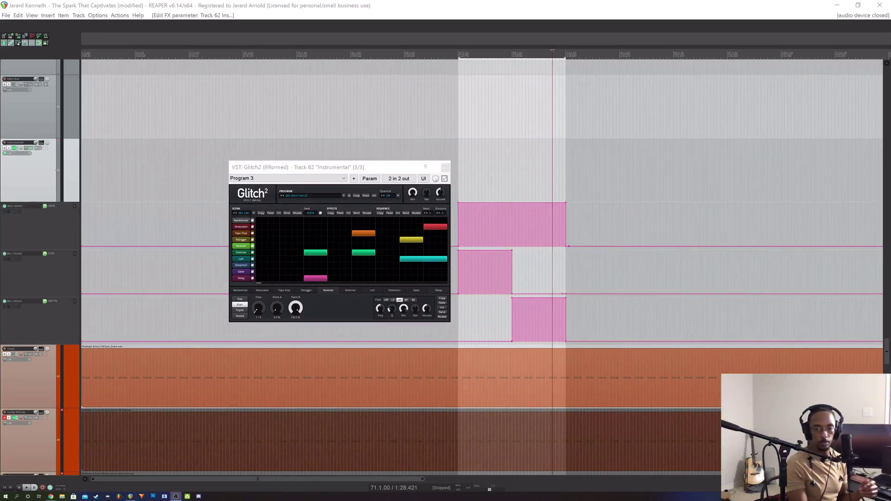